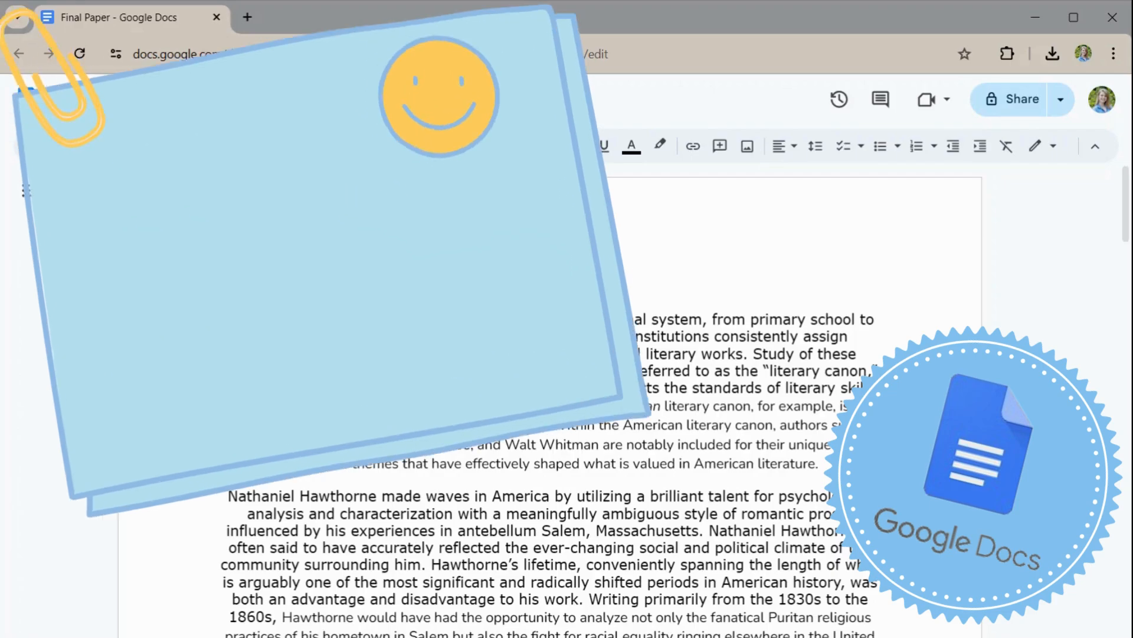
Step: Complete the paper's heading below the author's name with separate lines for the professor's name, the course "ENG 111 D6E" and the date "30 July 2024"
key("Return")
type("Profe")
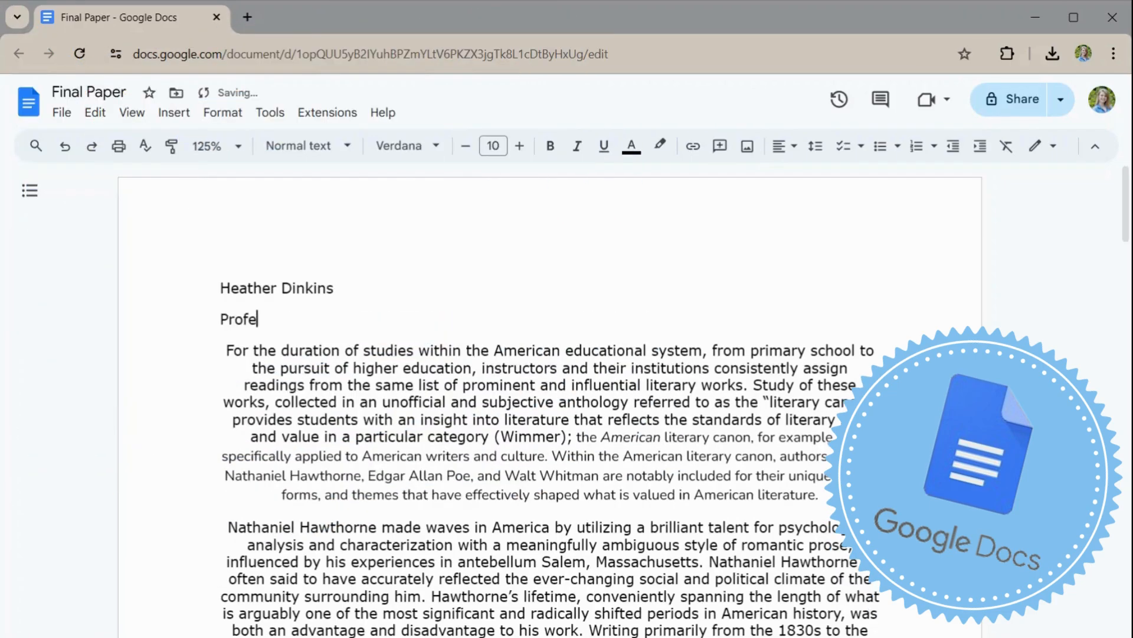
type("ssor Douglas")
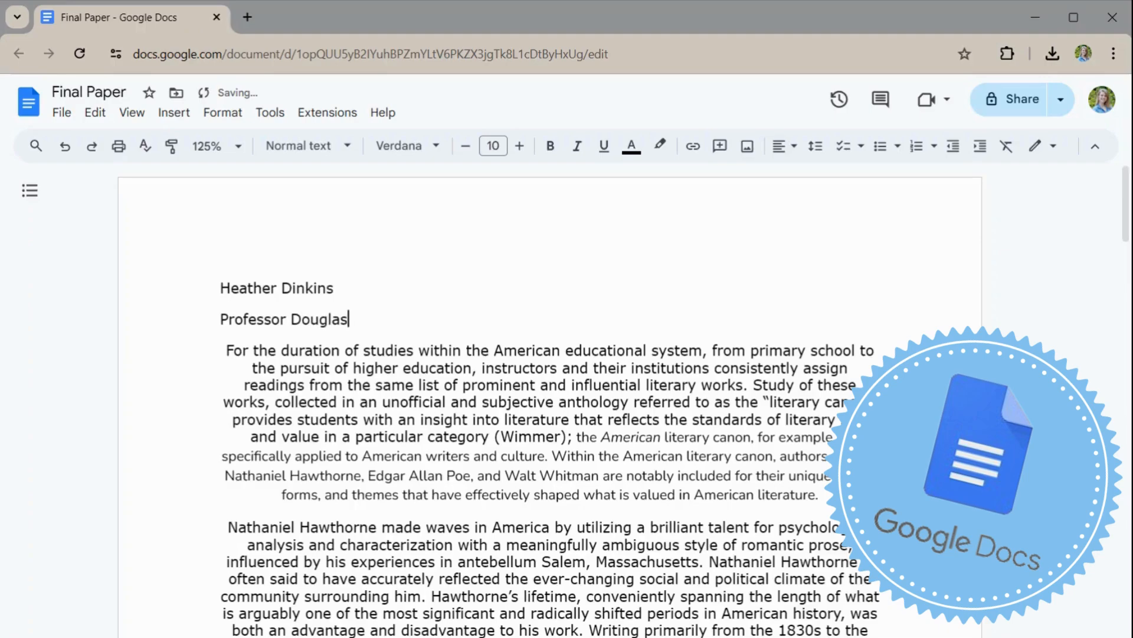
key("Return")
type("EN")
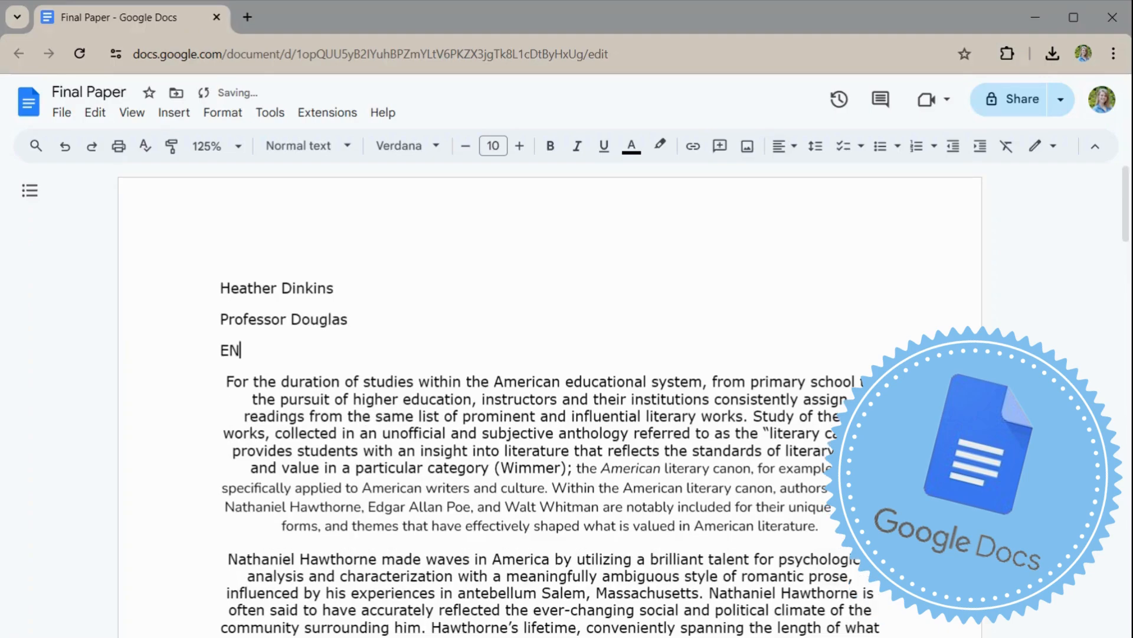
type("G 111 D6E")
key("Return")
type("30 ")
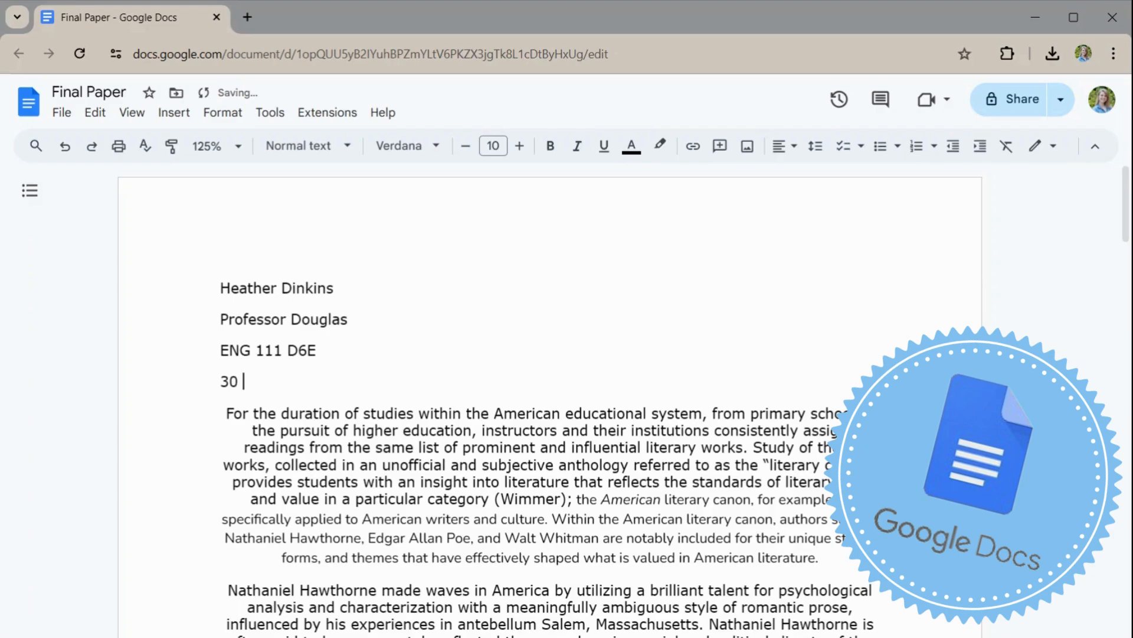
type("July 2024")
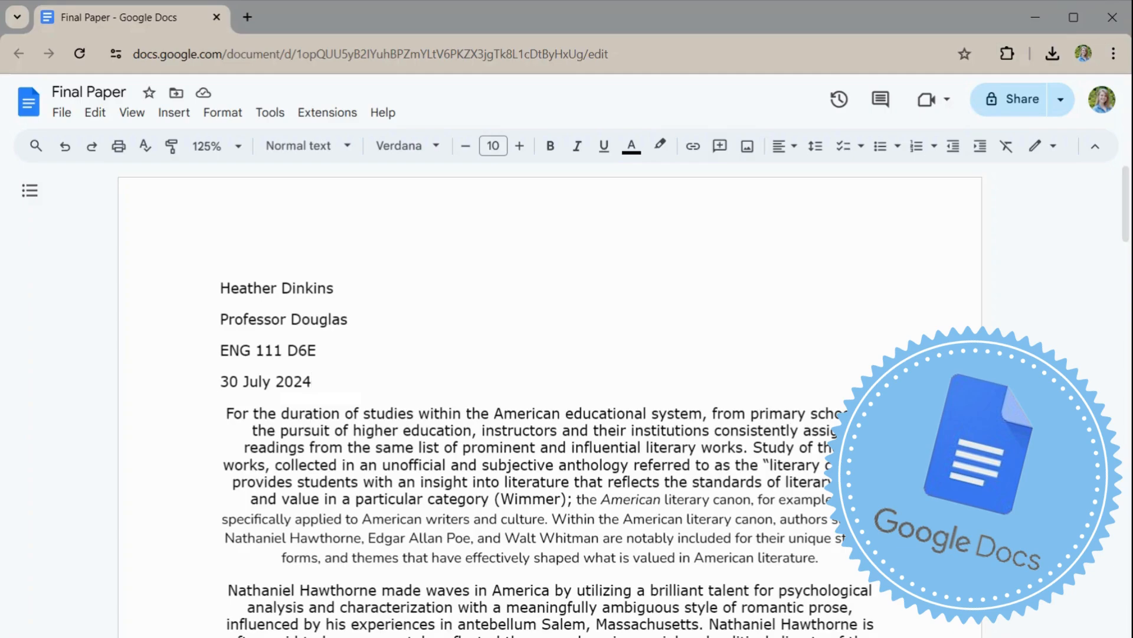
Step: Add the title line "American Authors’ Contributions to the “Literary Canon”" below the date
key("Return")
type("American")
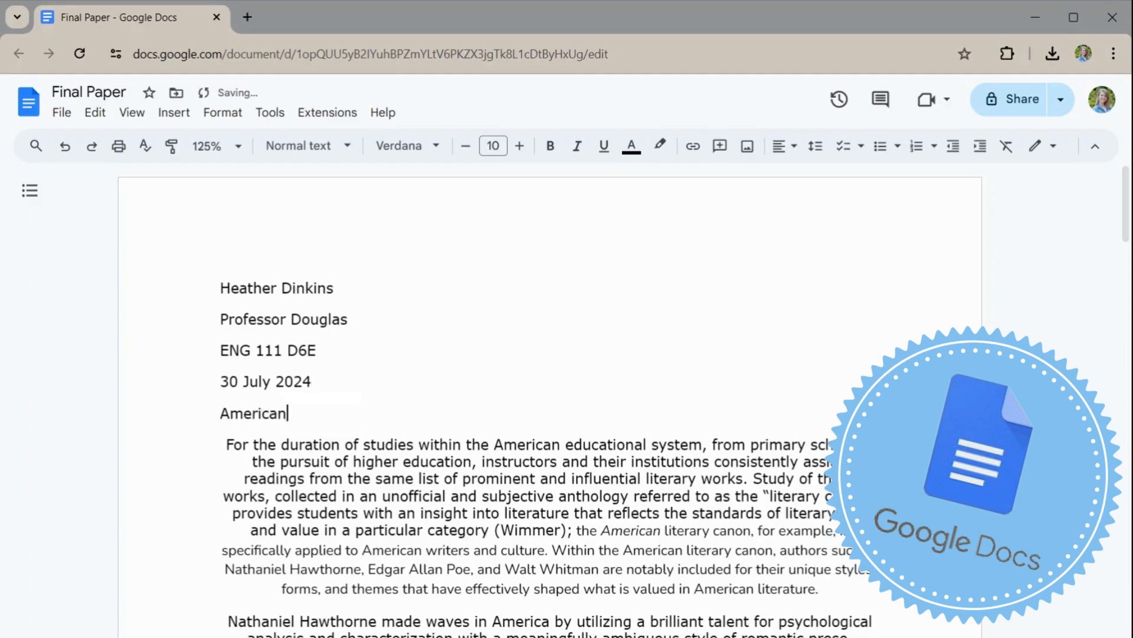
key("ctrl+b")
type("Authors'")
key("ctrl+b")
type("C")
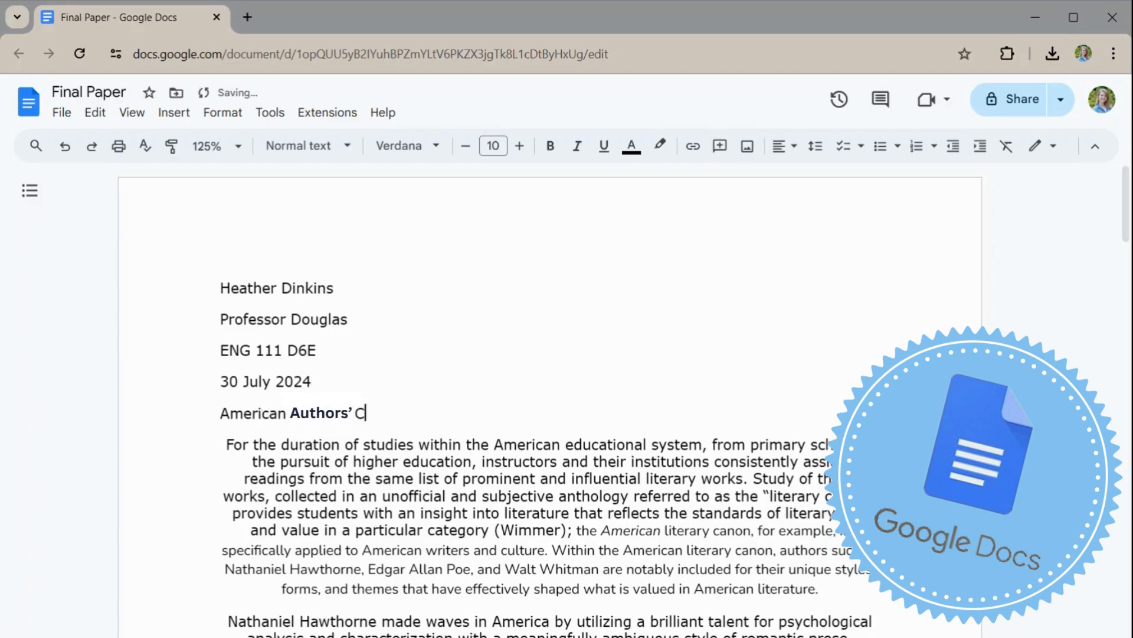
type("ontribution")
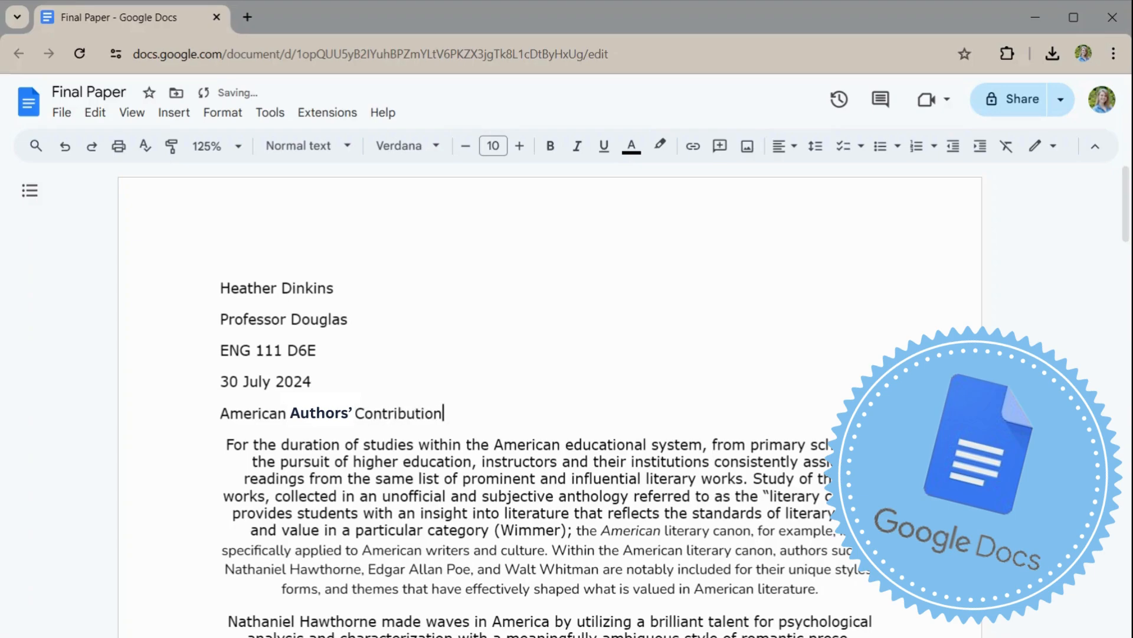
type("s to the \"Literary")
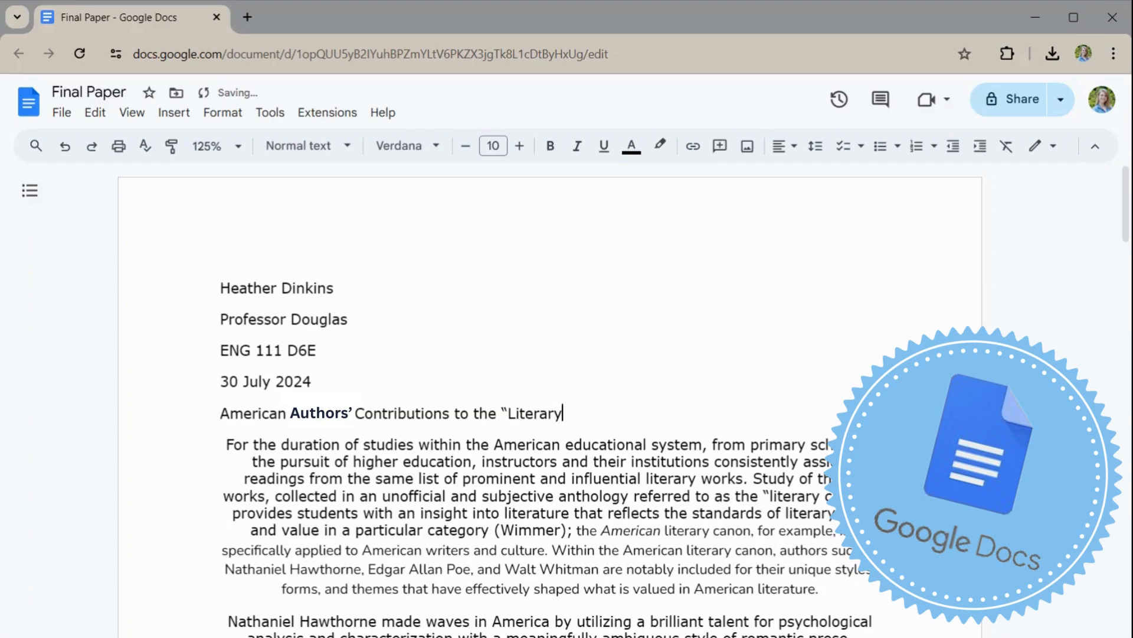
type(" Canon")
type("\"")
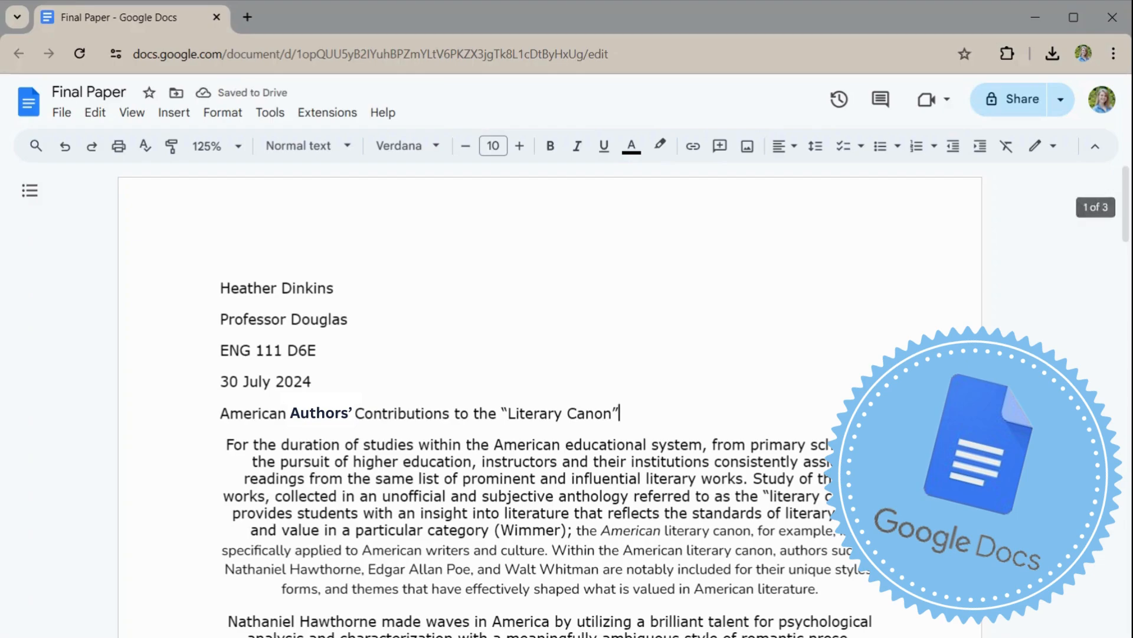
Step: Center the paper's title line
left_click_drag(619, 414, 220, 413)
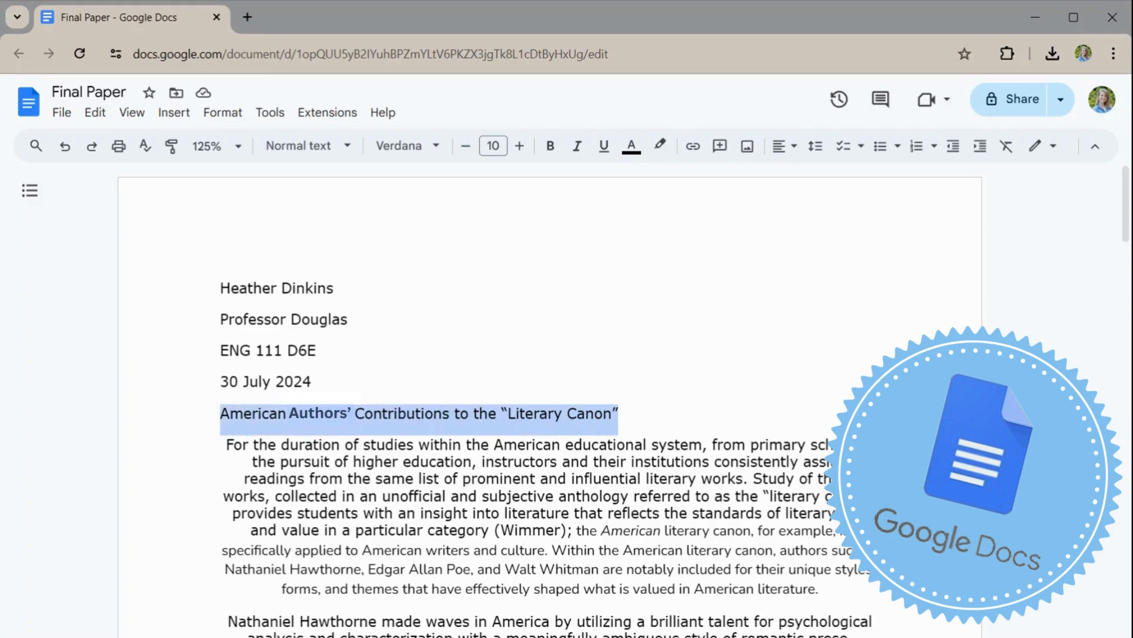
left_click(788, 155)
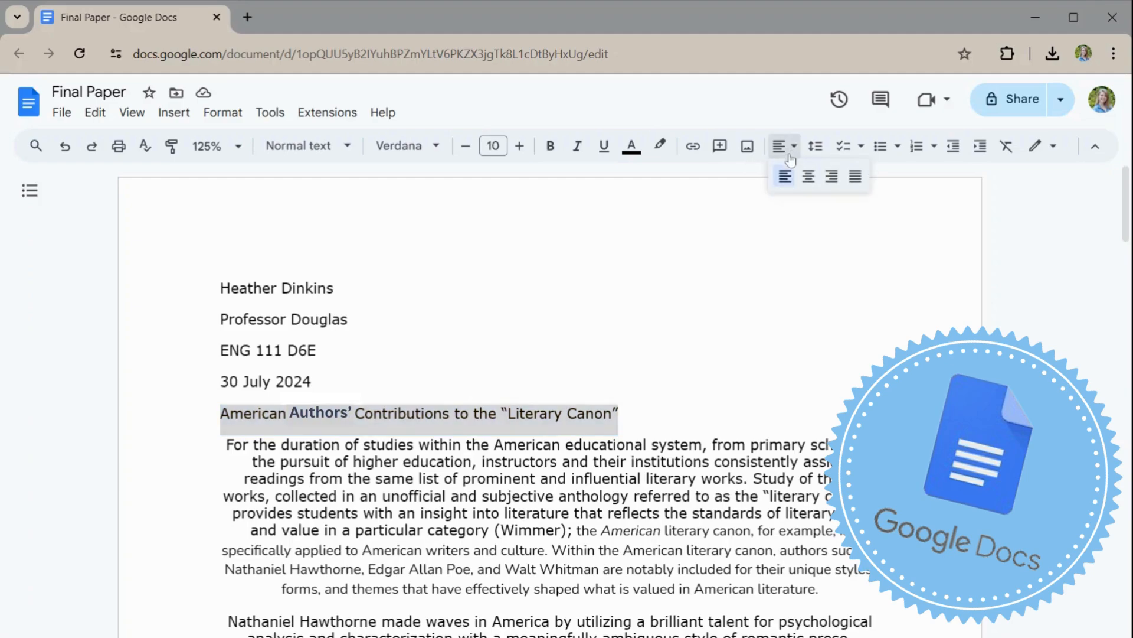
left_click(808, 177)
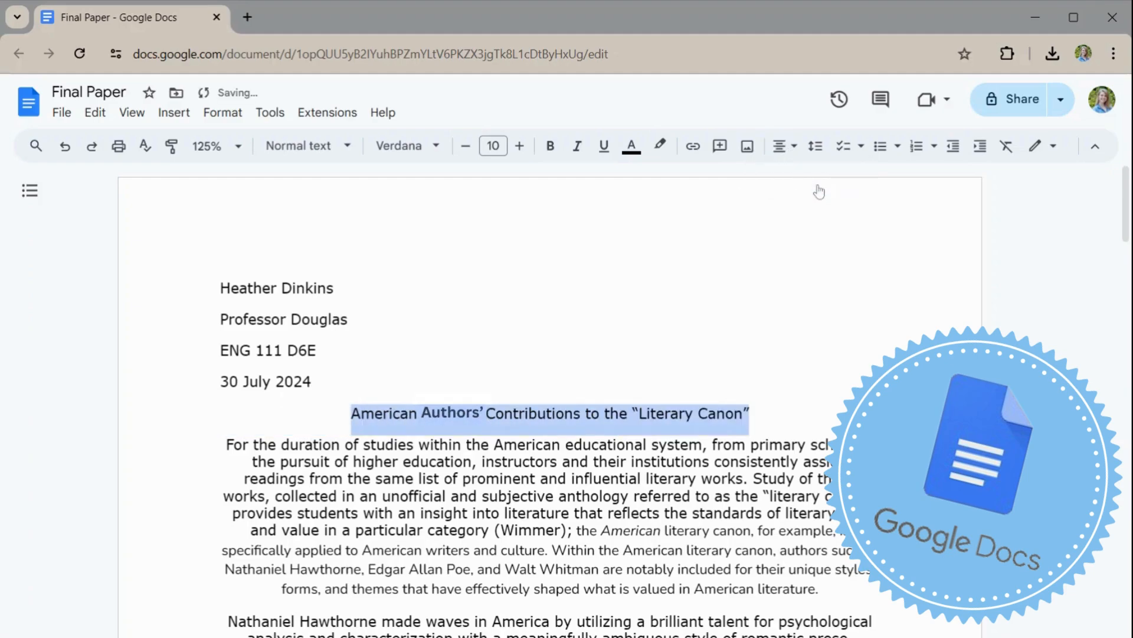
left_click(349, 319)
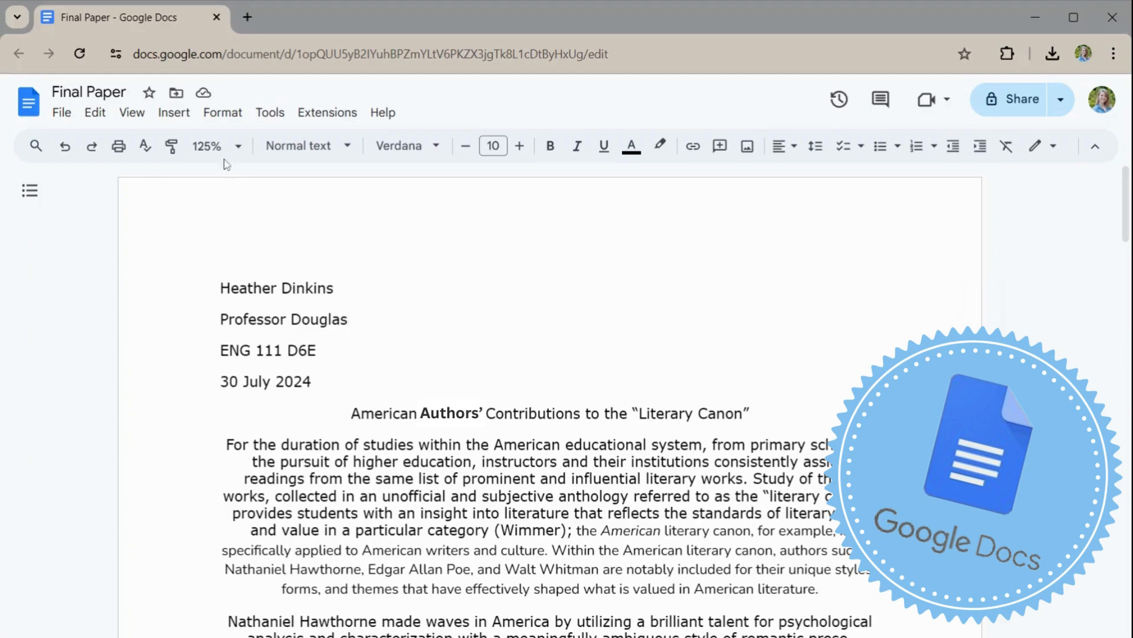
Step: Insert page numbers at the upper right of every page, starting on the first, and put the author's last name before the number
left_click(189, 121)
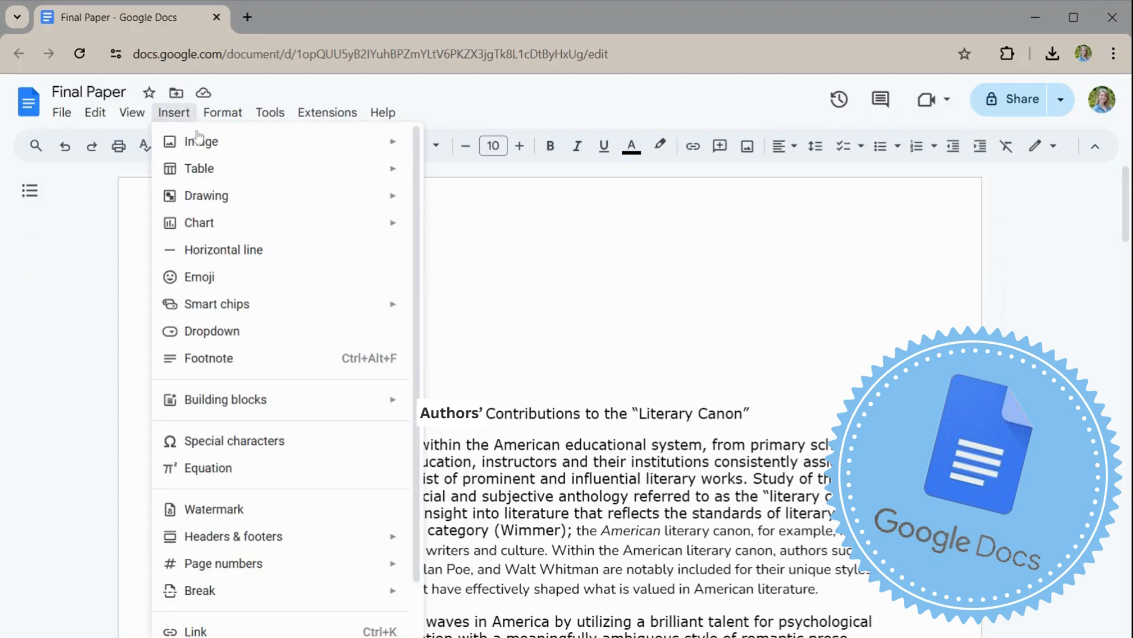
scroll(281, 301, "down", 2)
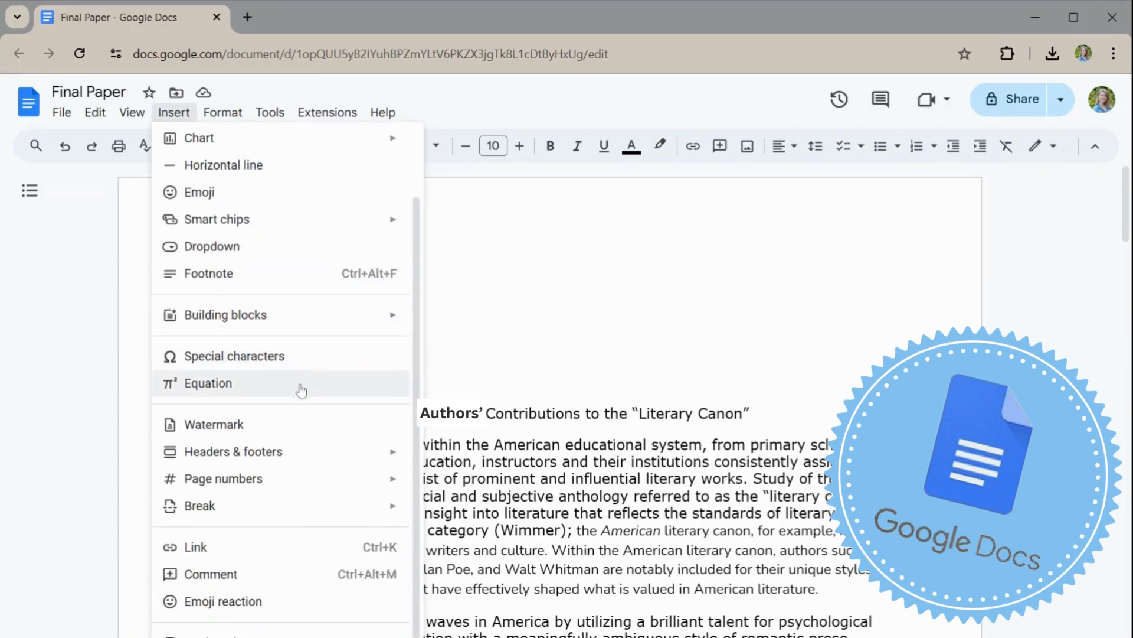
mouse_move(307, 474)
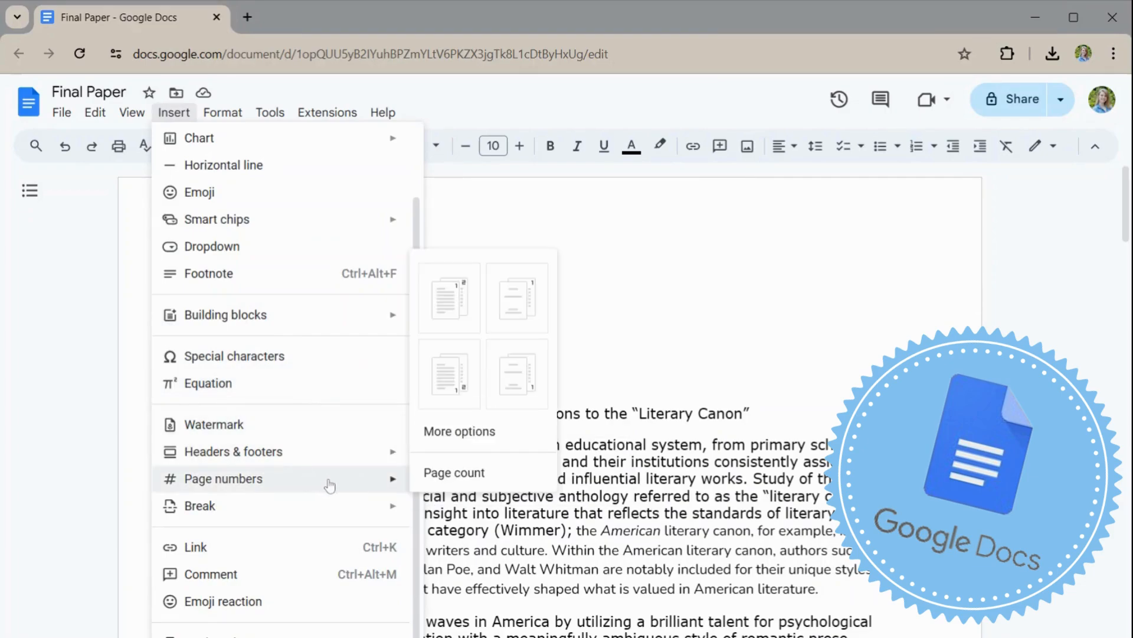
left_click(438, 316)
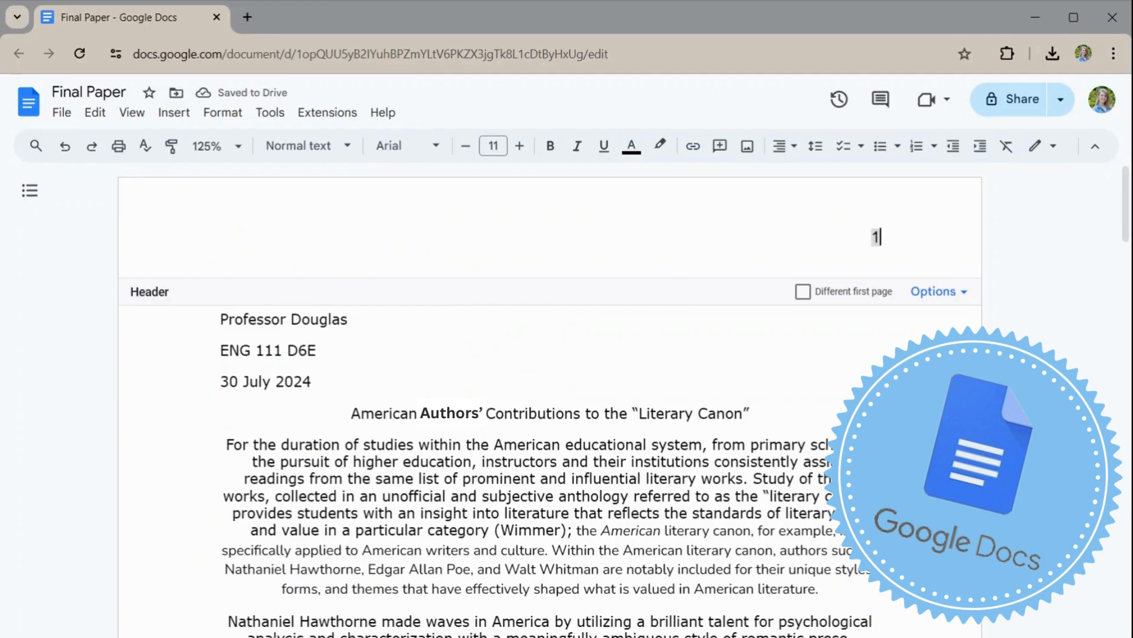
left_click(872, 237)
type("Dinkins")
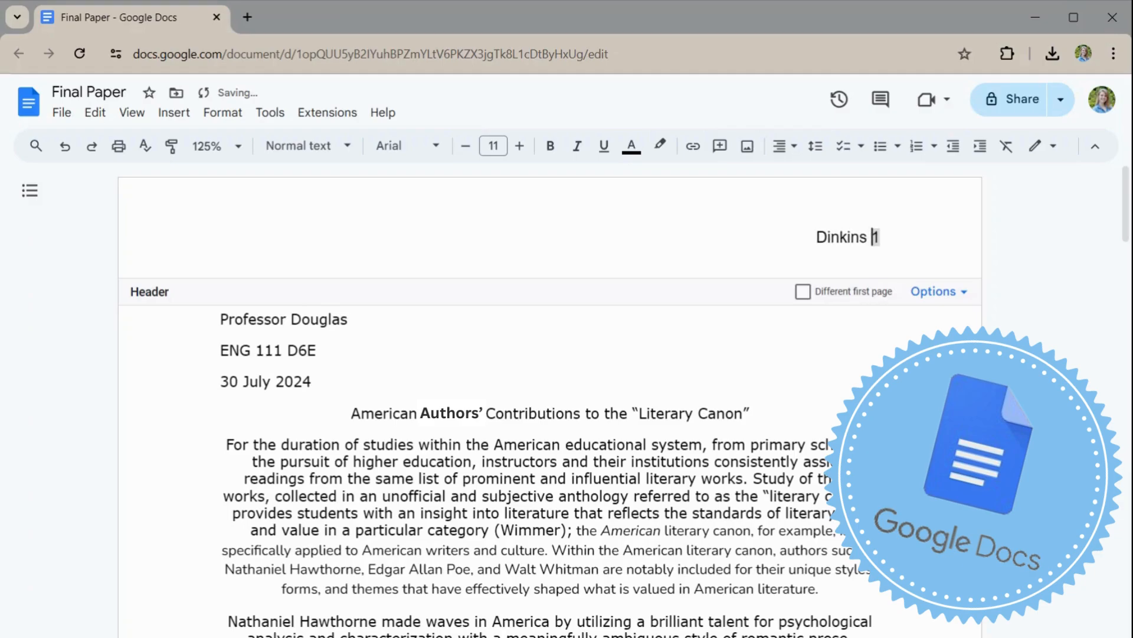
left_click(318, 350)
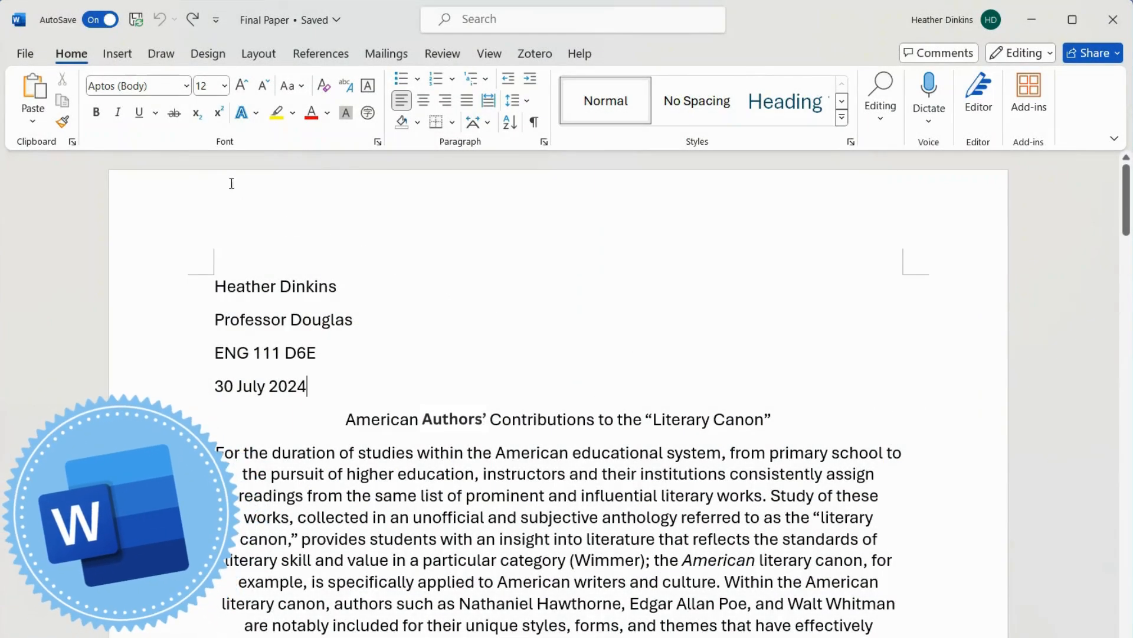
Step: In the desktop version of Word, insert the Plain Number 3 page number at the top of the page
left_click(134, 66)
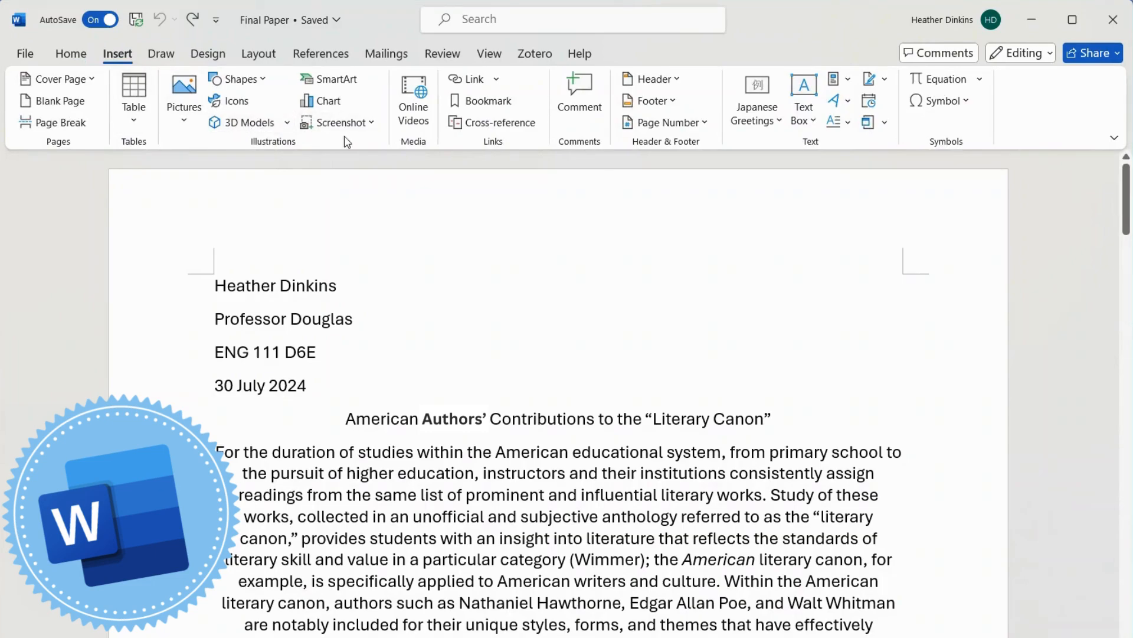
left_click(699, 133)
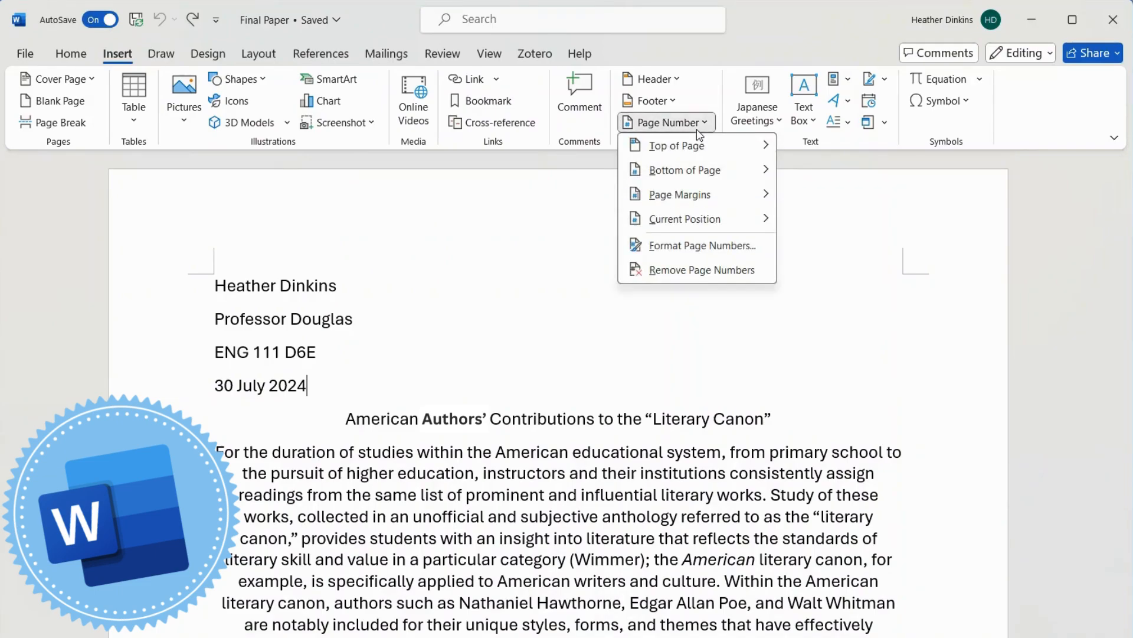
mouse_move(723, 150)
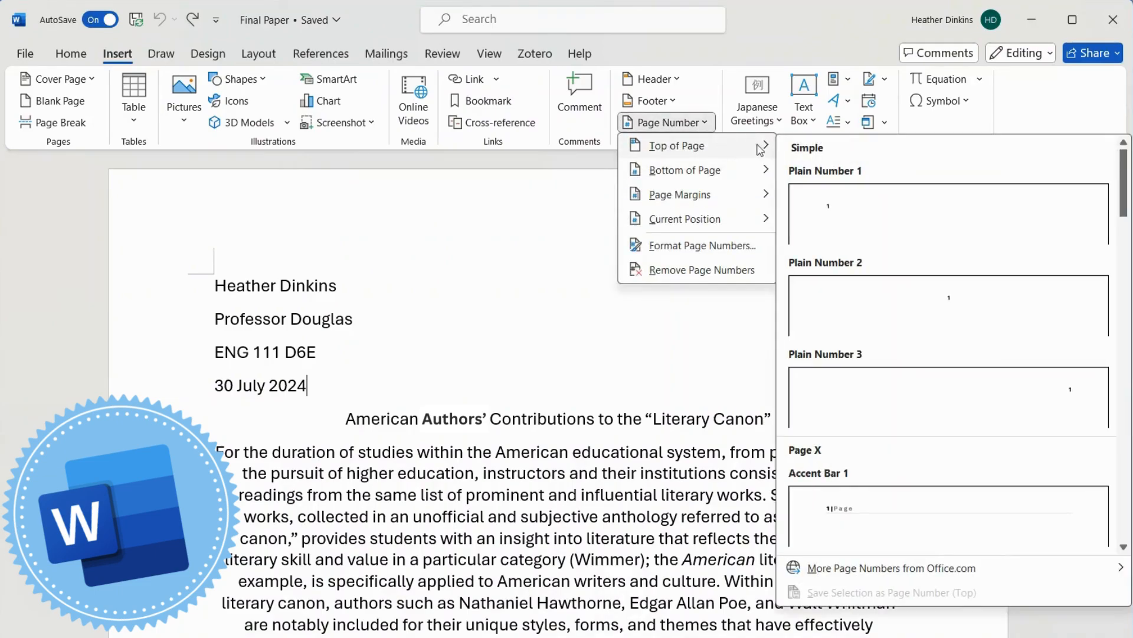
left_click(862, 387)
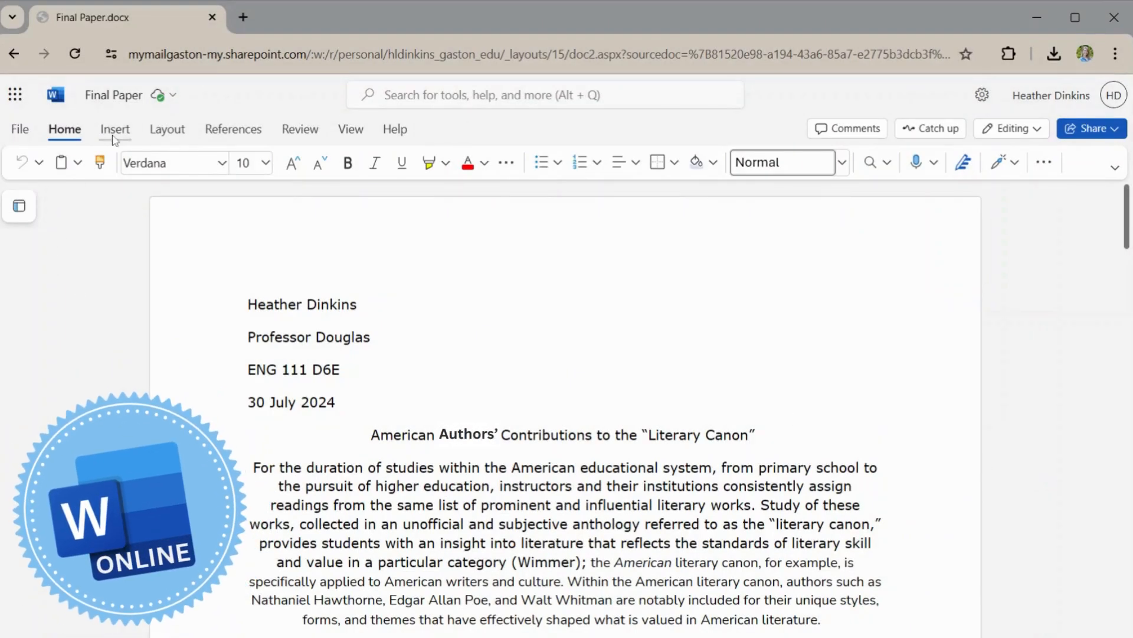
Step: In Word Online, add right-aligned page numbers to the header and enter the author's last name before the number
left_click(116, 129)
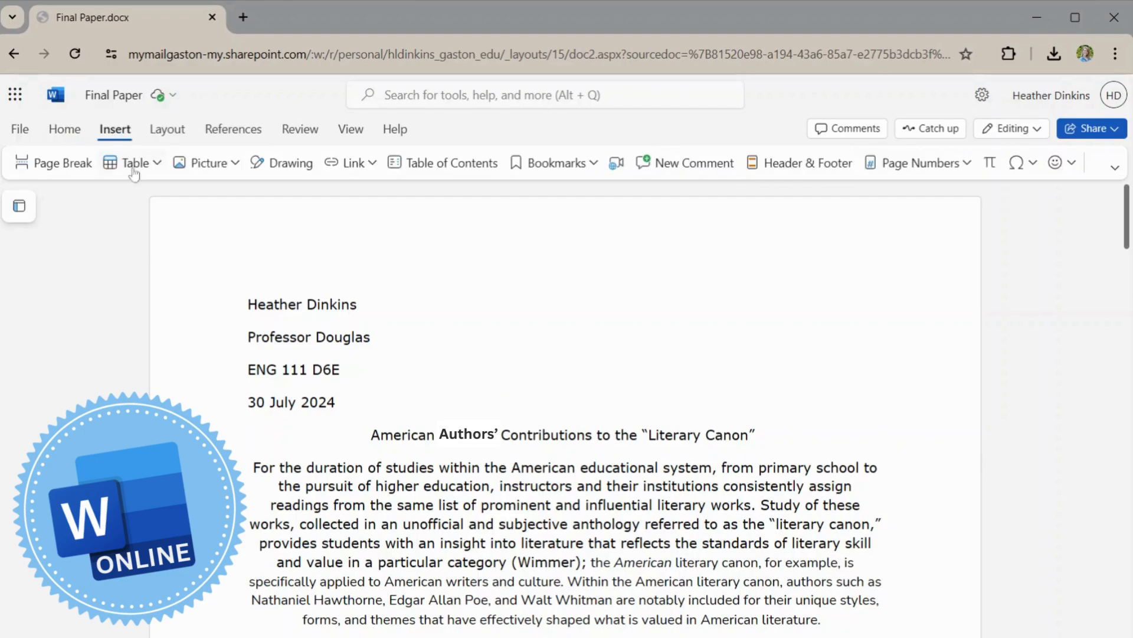
left_click(891, 174)
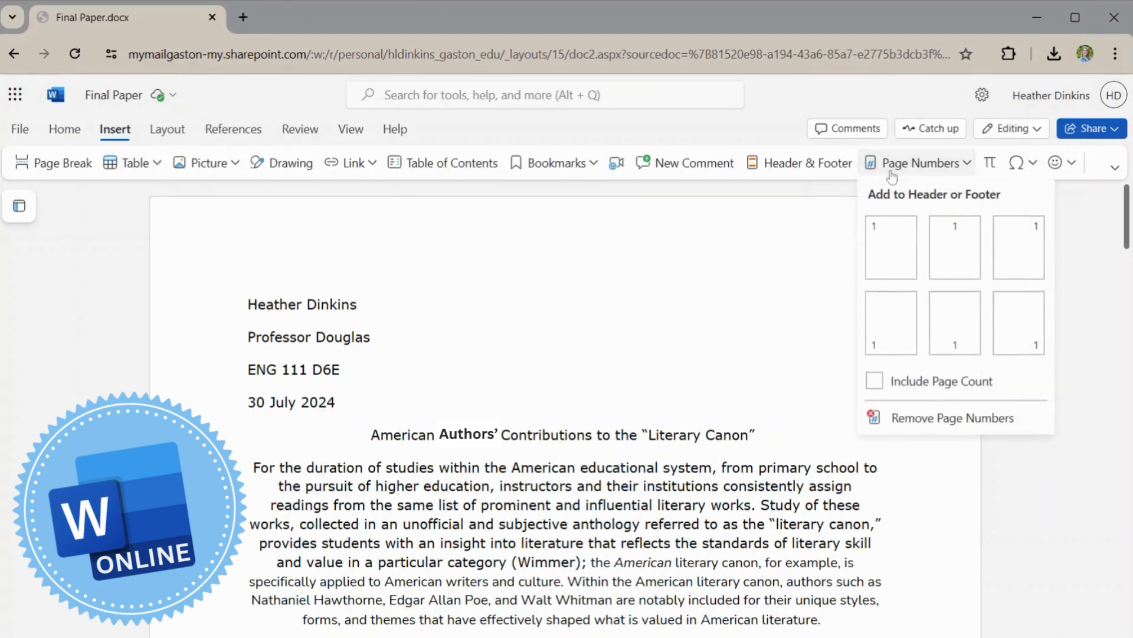
left_click(1011, 263)
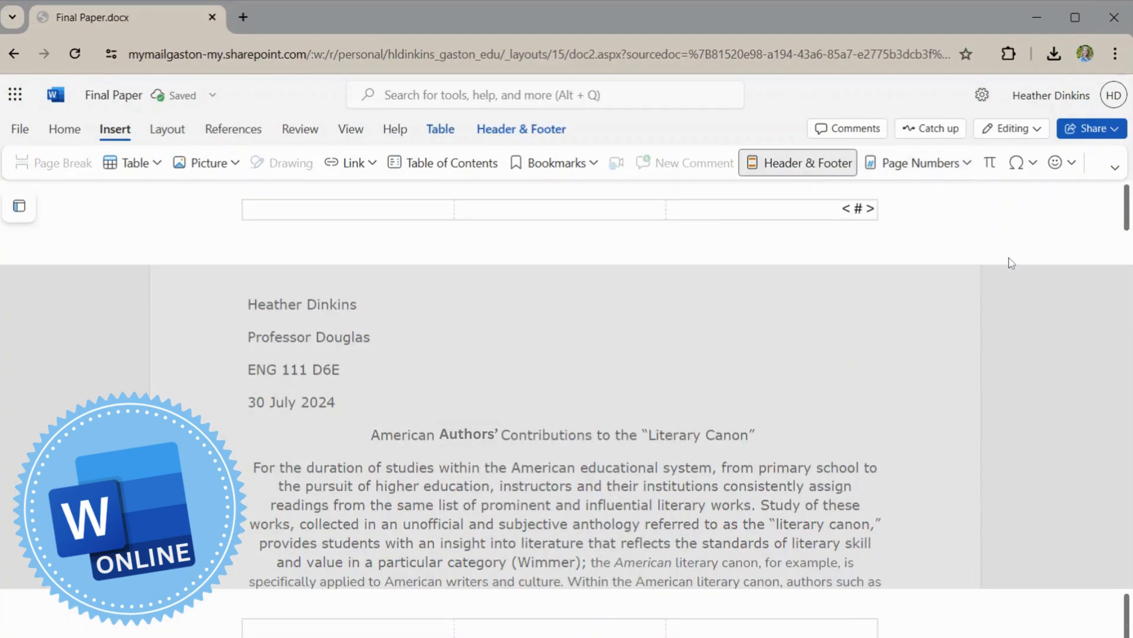
left_click(841, 207)
type("Dinkins")
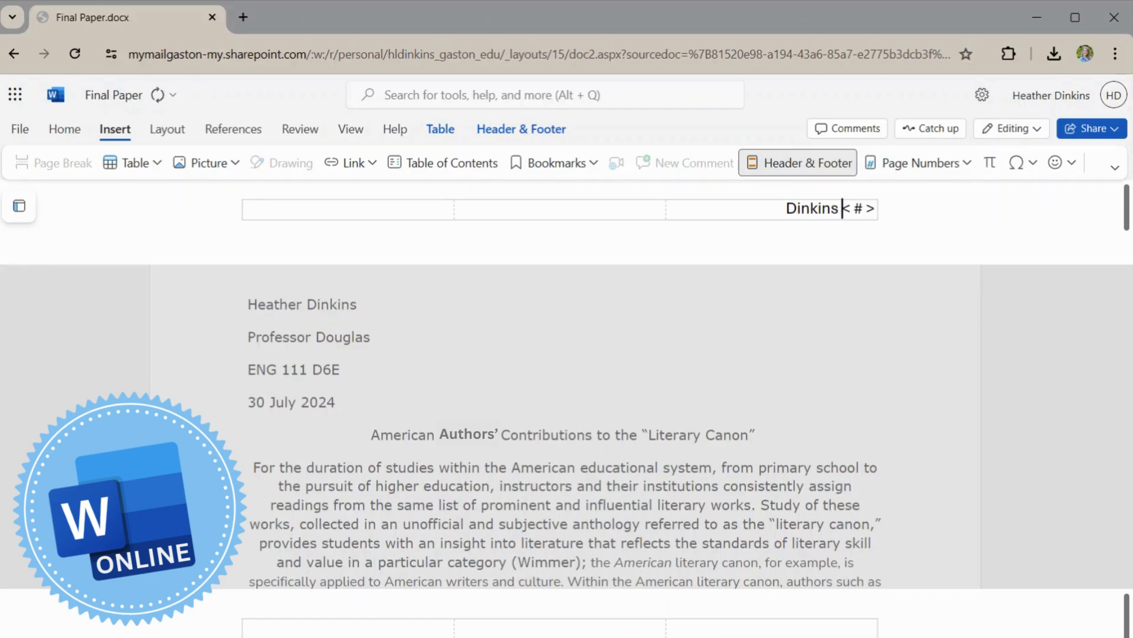
left_click(1056, 325)
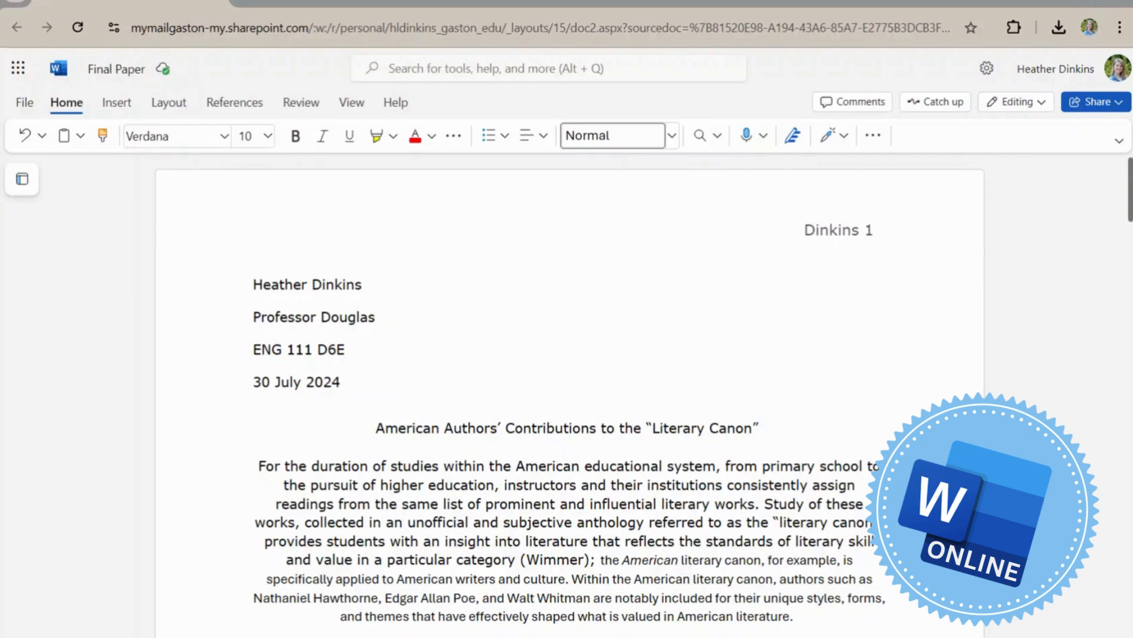
Step: Format the paper's entire body text in Times New Roman at size 12
key("ctrl+a")
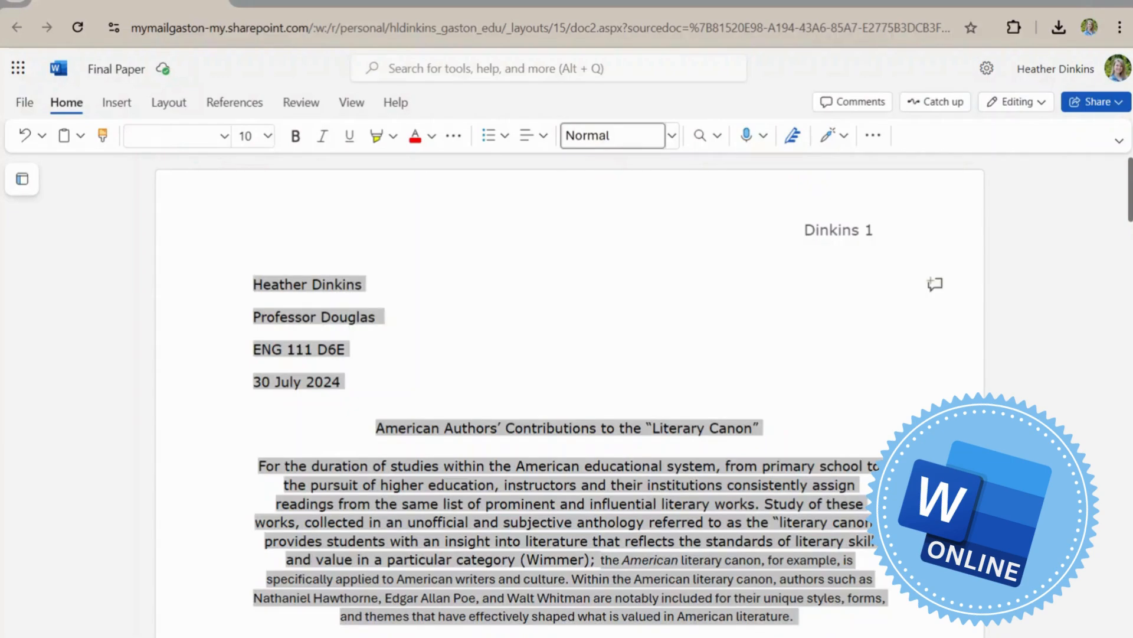
left_click(224, 137)
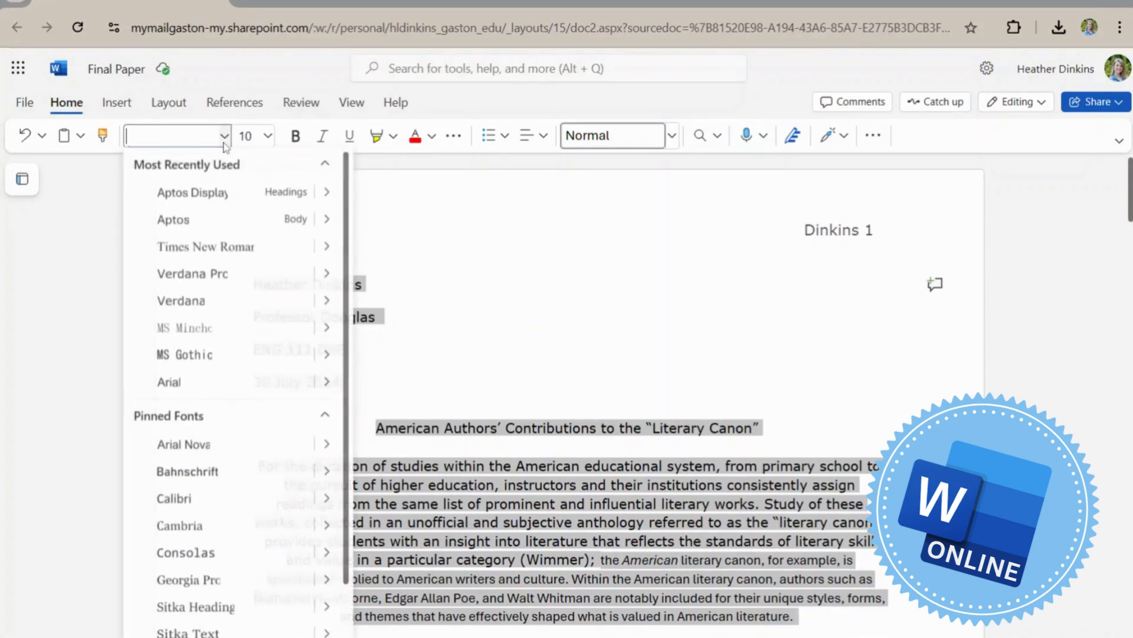
left_click(236, 247)
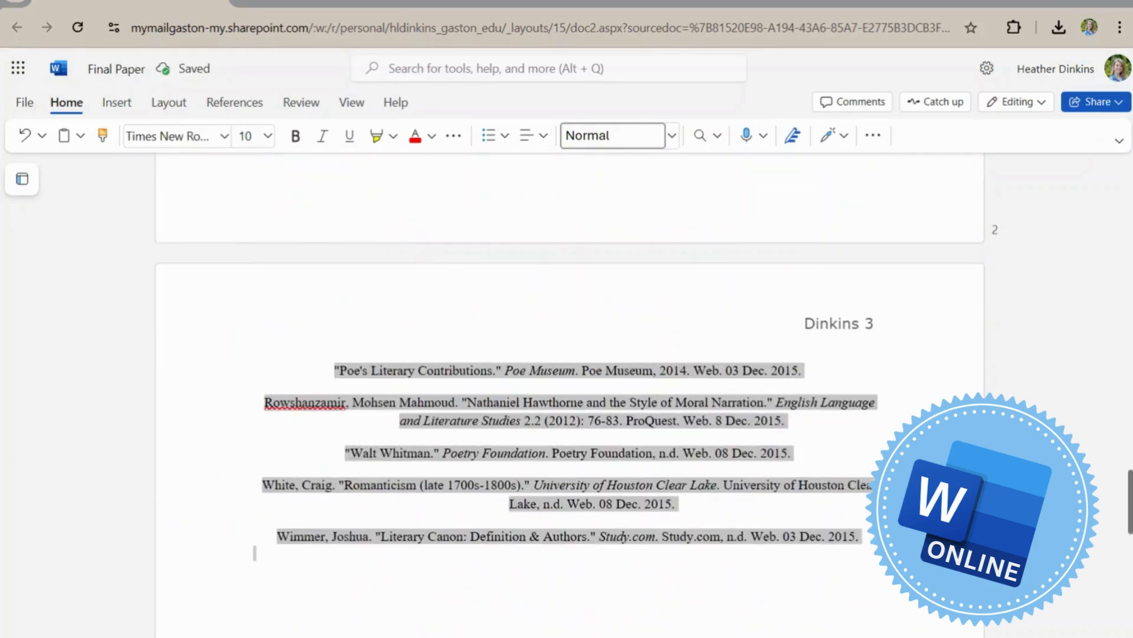
left_click_drag(1130, 503, 1093, 186)
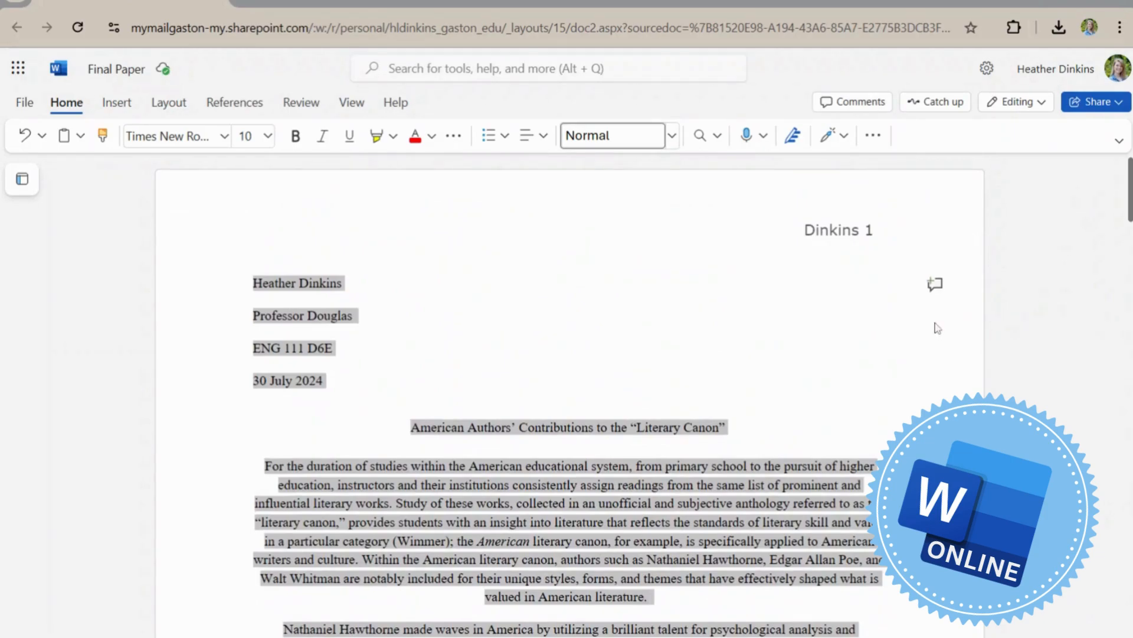
left_click(266, 140)
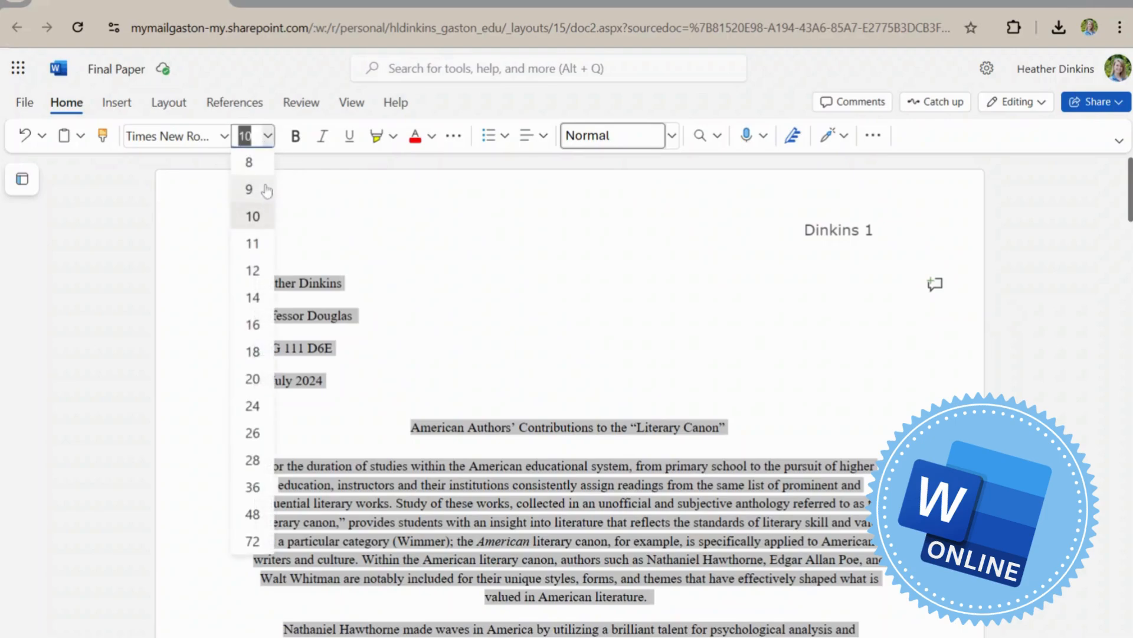
left_click(265, 271)
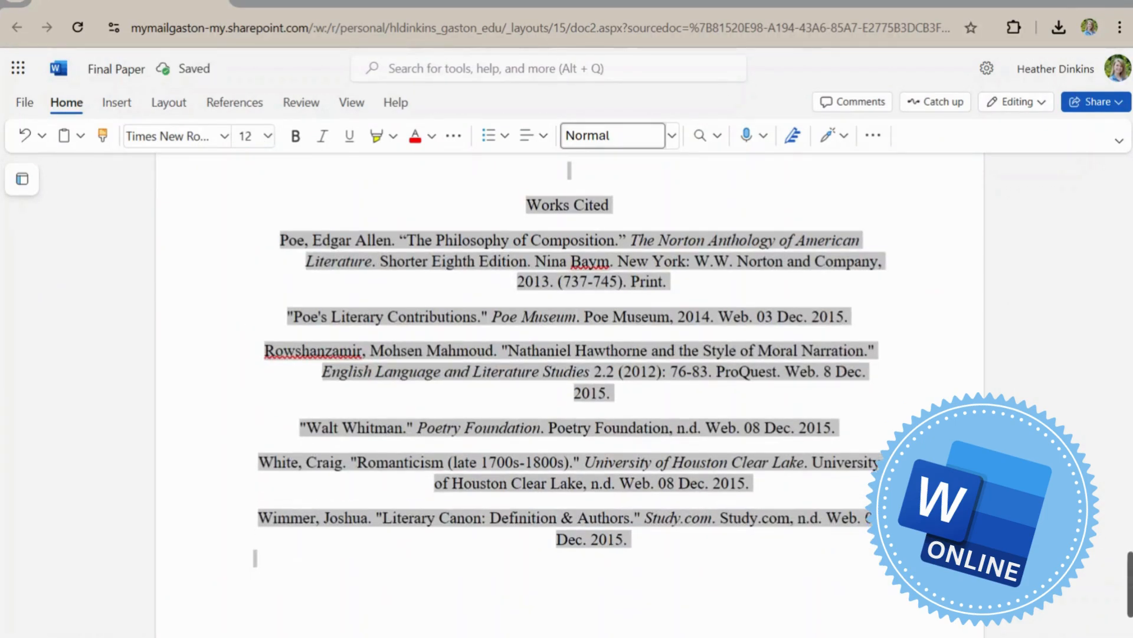
Step: Change the last name and page number in the header to Times New Roman, and return to the document body
left_click_drag(1122, 583, 1128, 177)
left_click(999, 238)
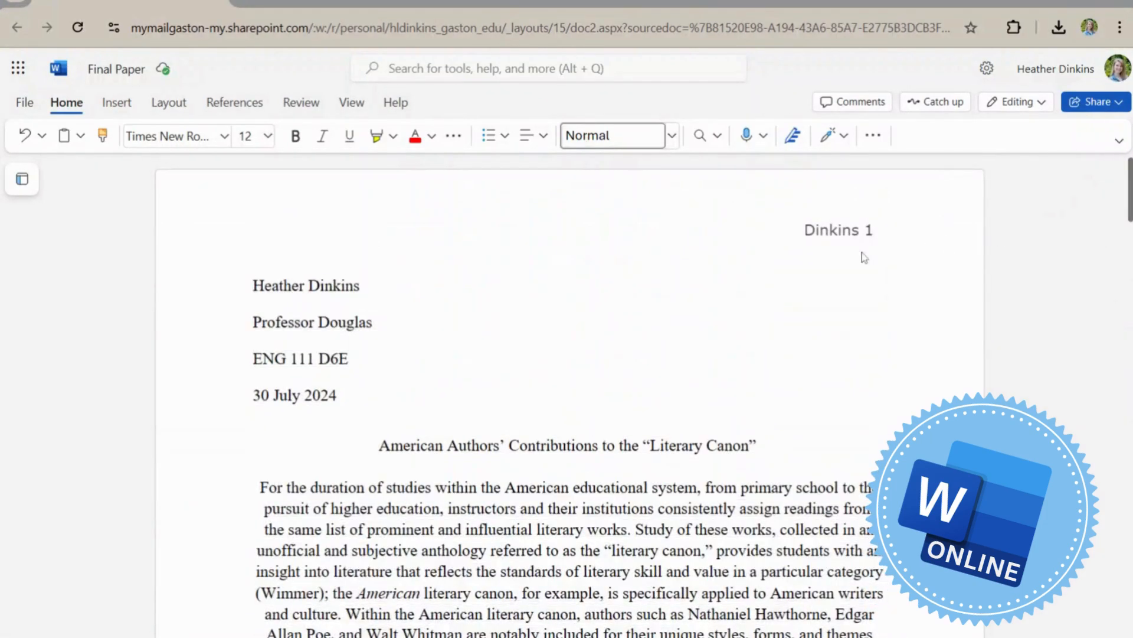
double_click(830, 239)
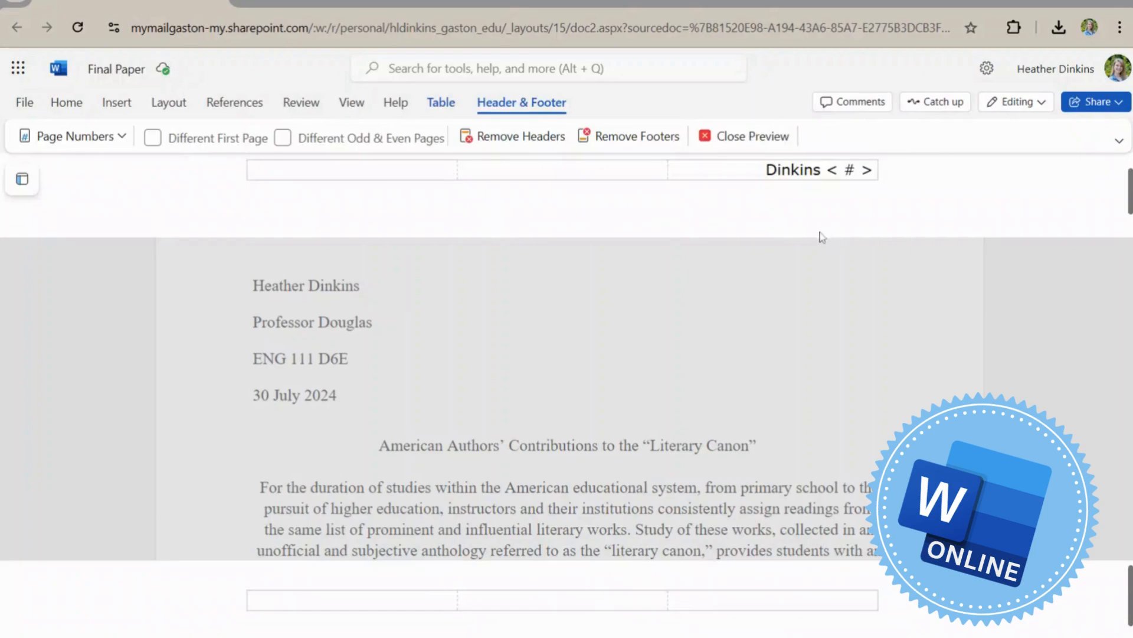
left_click_drag(766, 169, 874, 169)
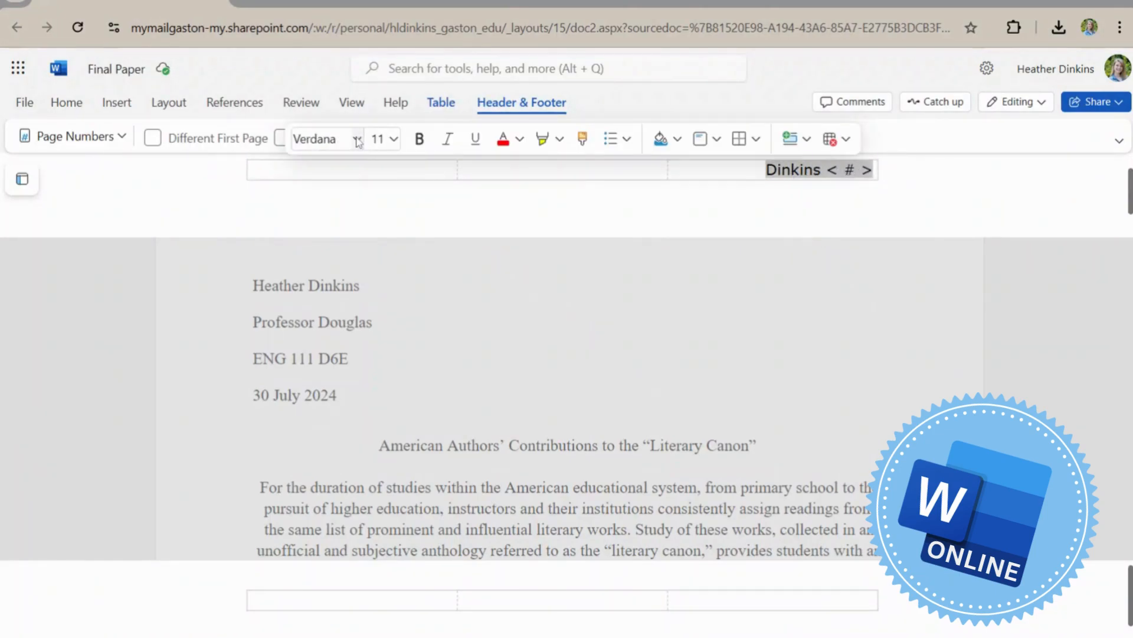
left_click(357, 139)
left_click(446, 154)
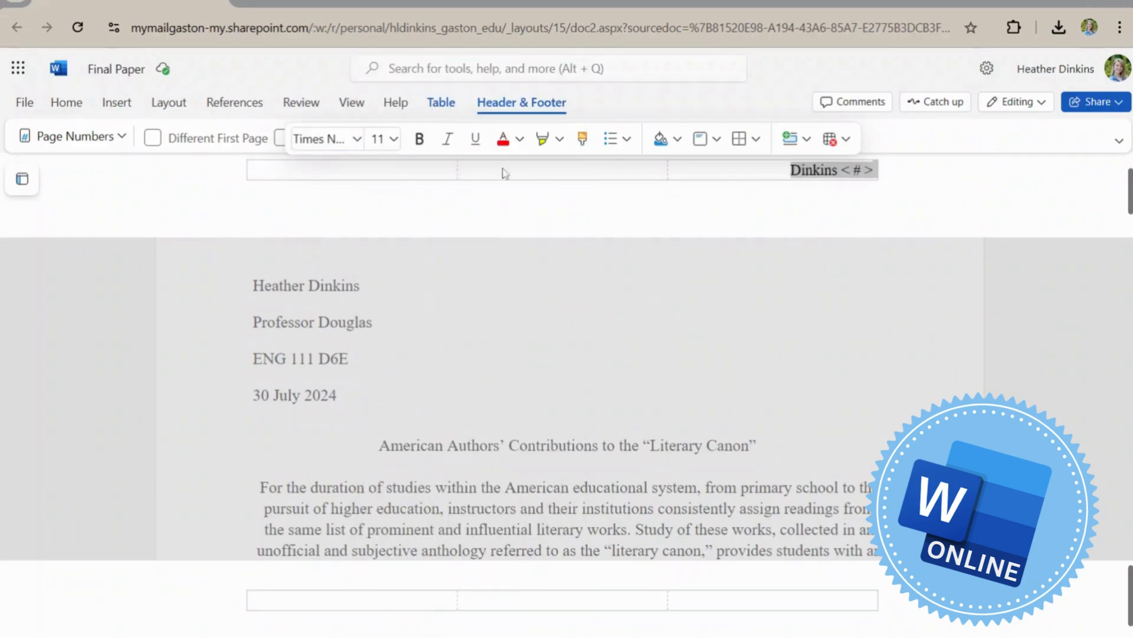
double_click(1039, 312)
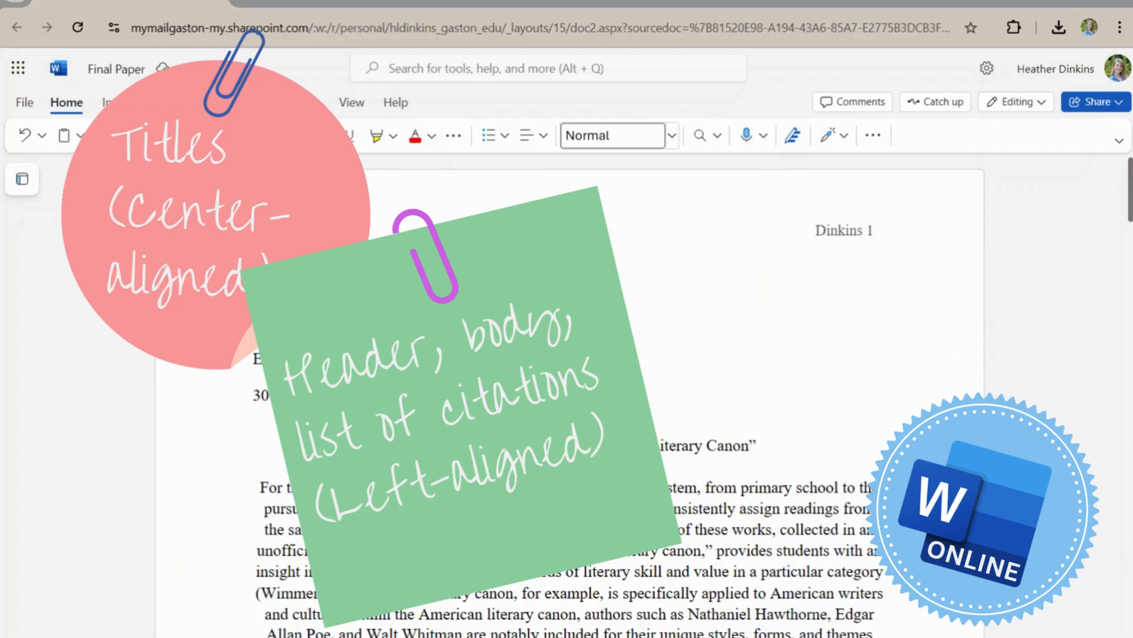
Step: Left-align the text from the first body paragraph through the end of the Works Cited list
left_click_drag(260, 488, 883, 600)
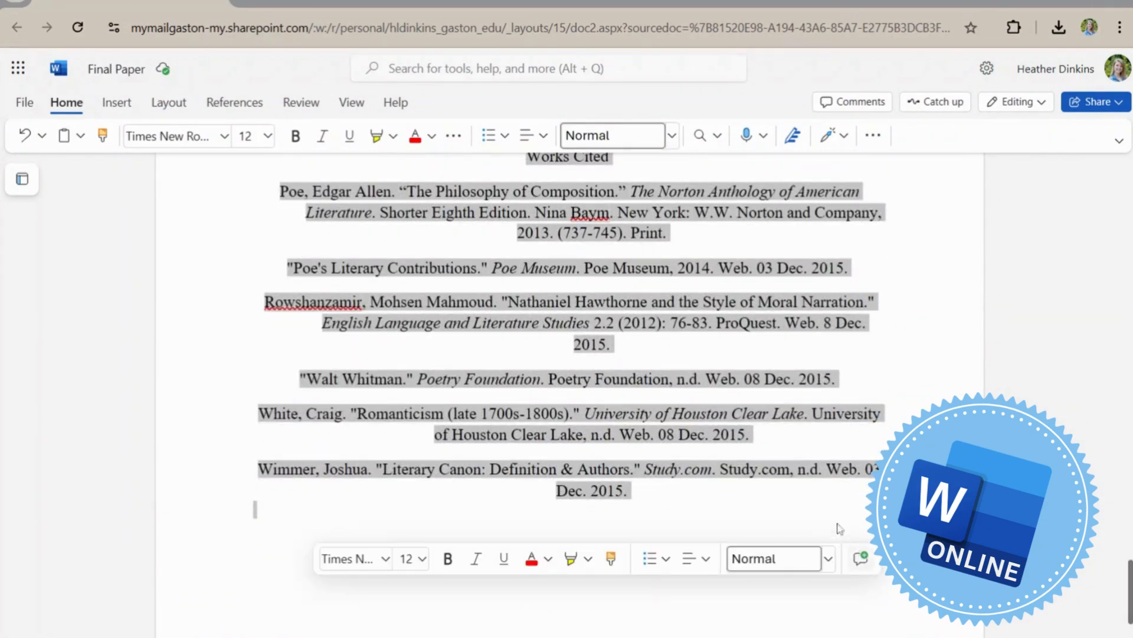
left_click(542, 142)
left_click(531, 195)
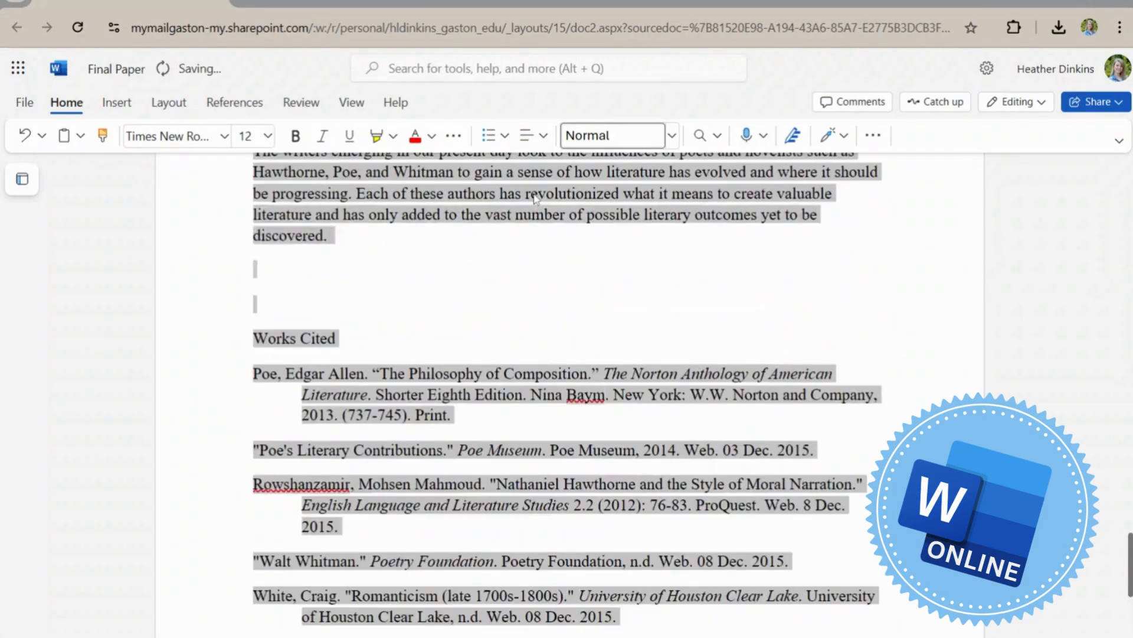
left_click_drag(1130, 561, 1069, 176)
left_click(933, 354)
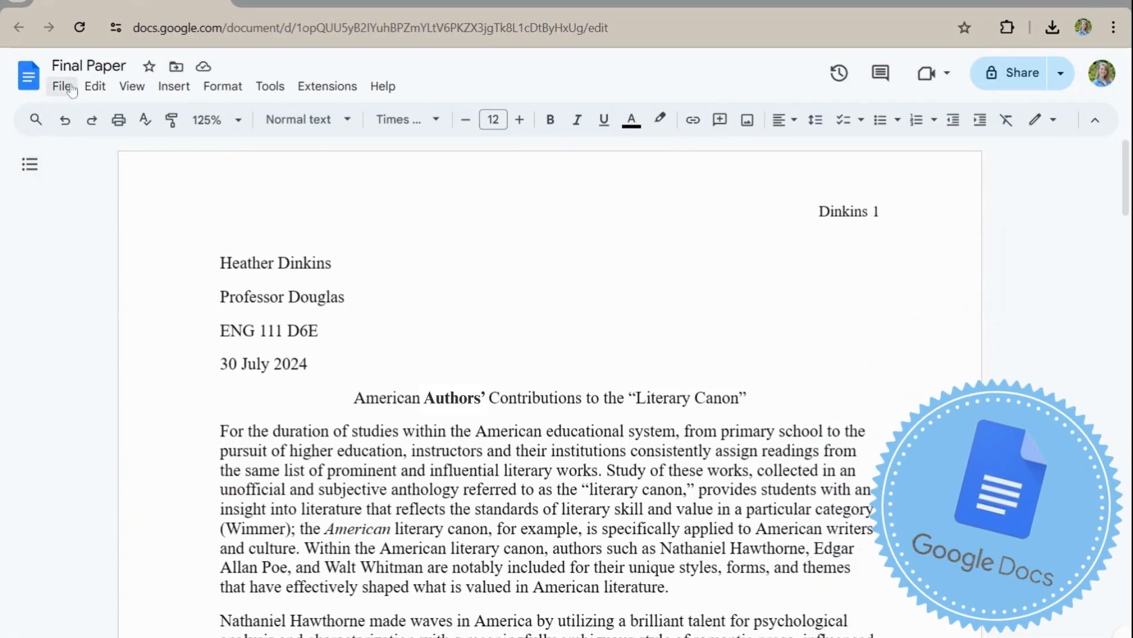
Step: In Google Docs, set the top, bottom, left and right page margins to 1 inch for the whole document
left_click(63, 86)
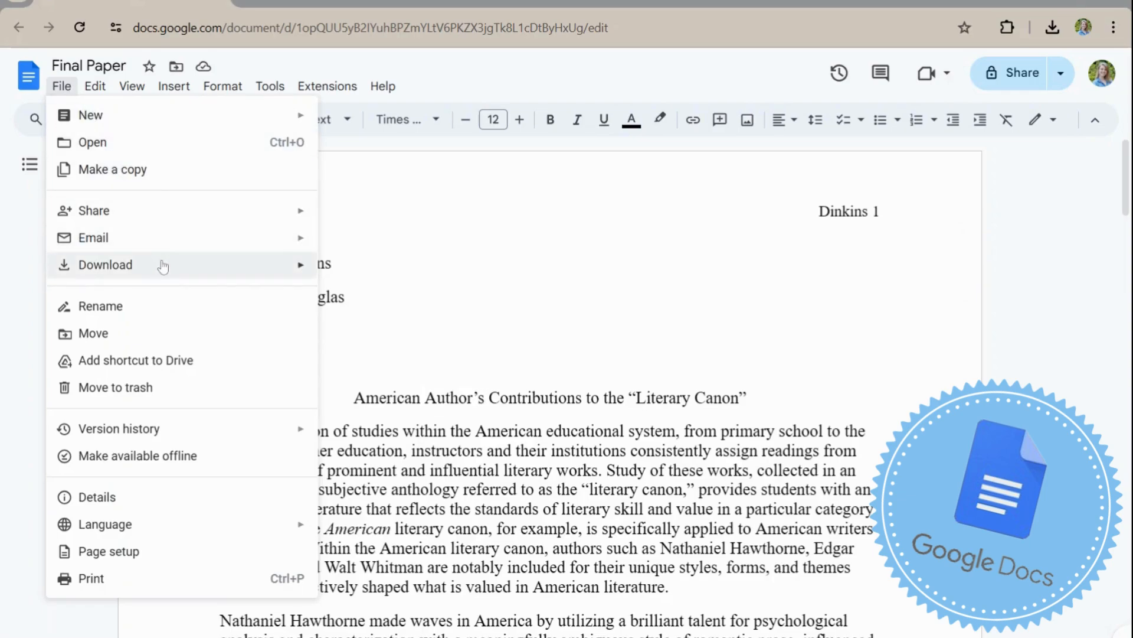
left_click(182, 550)
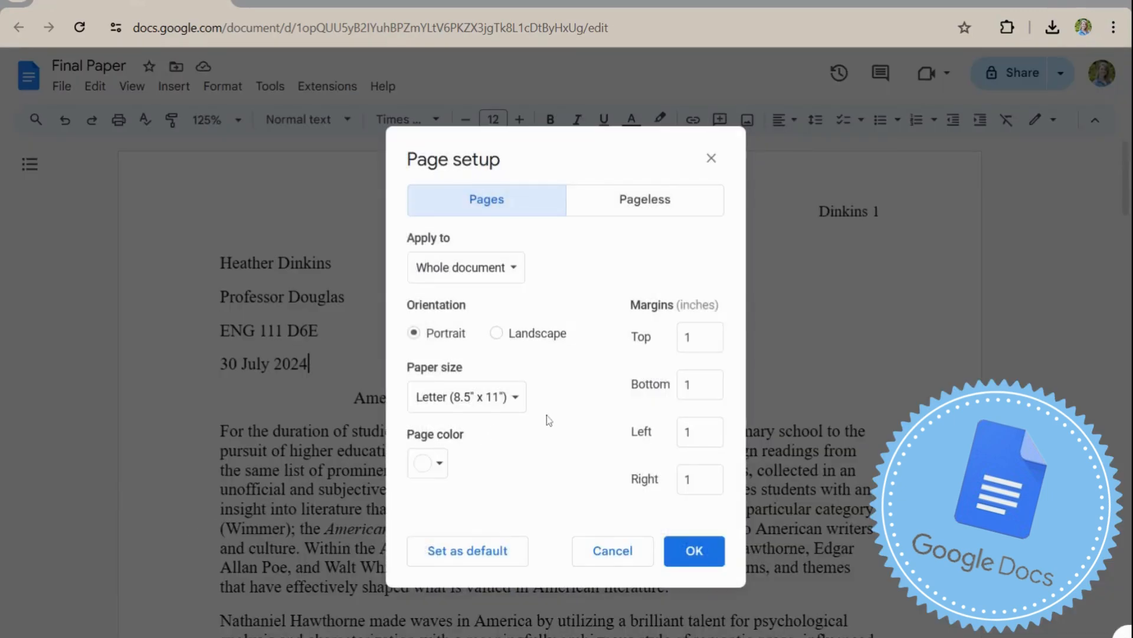
left_click(701, 337)
left_click(700, 385)
left_click(700, 432)
left_click(700, 480)
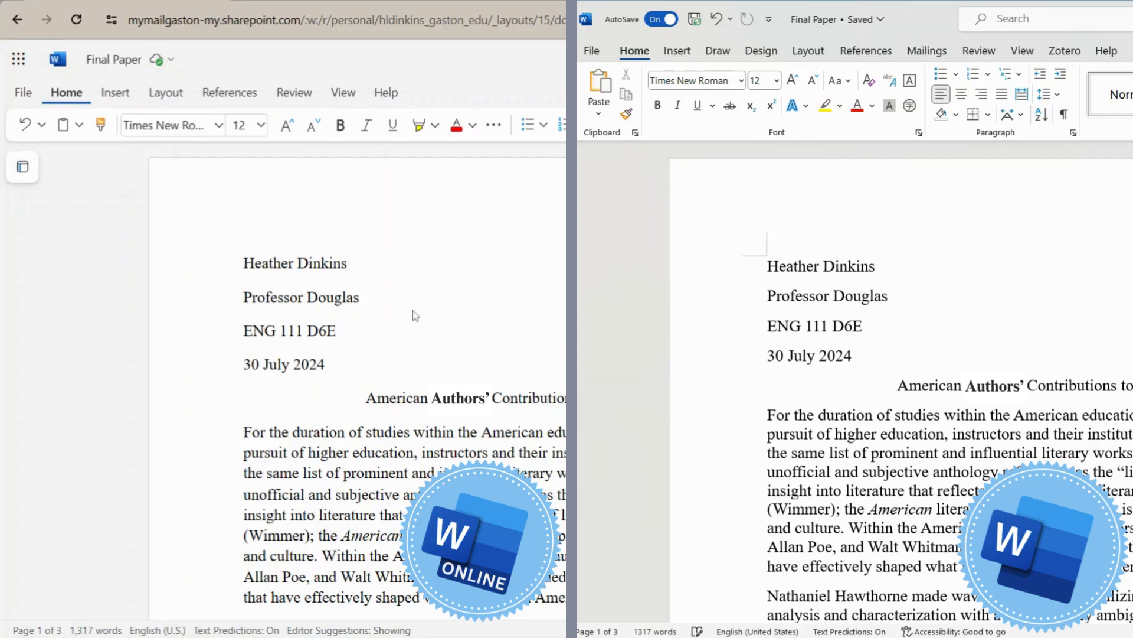
Step: Apply the Normal 1-inch margins to the paper in both Word Online and the desktop version of Word
left_click(167, 94)
left_click(793, 54)
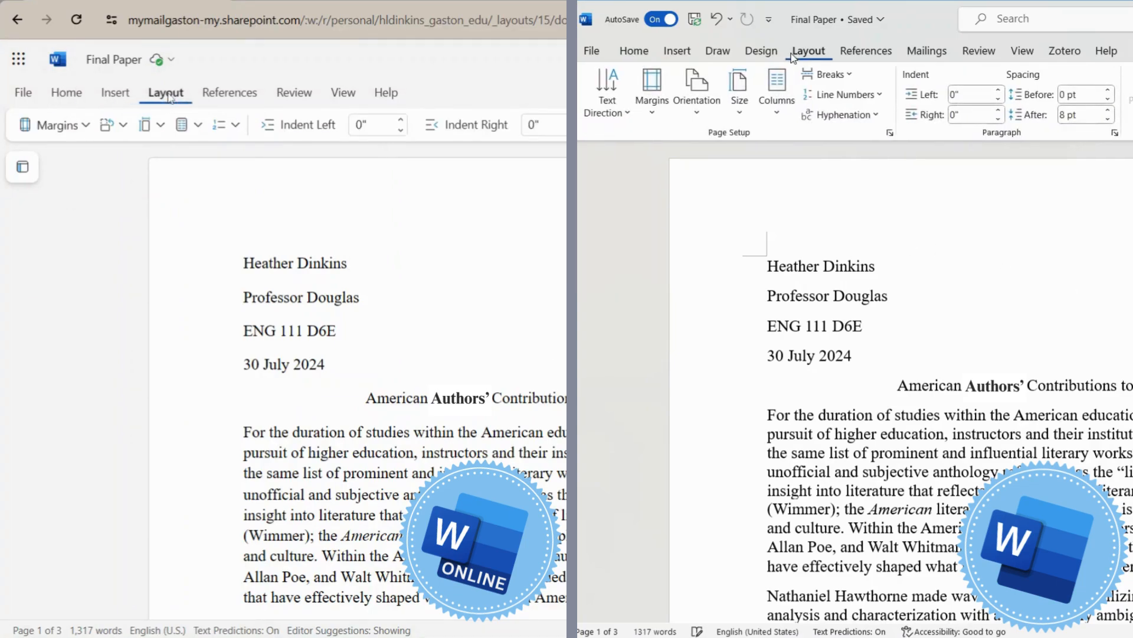
left_click(66, 134)
left_click(649, 114)
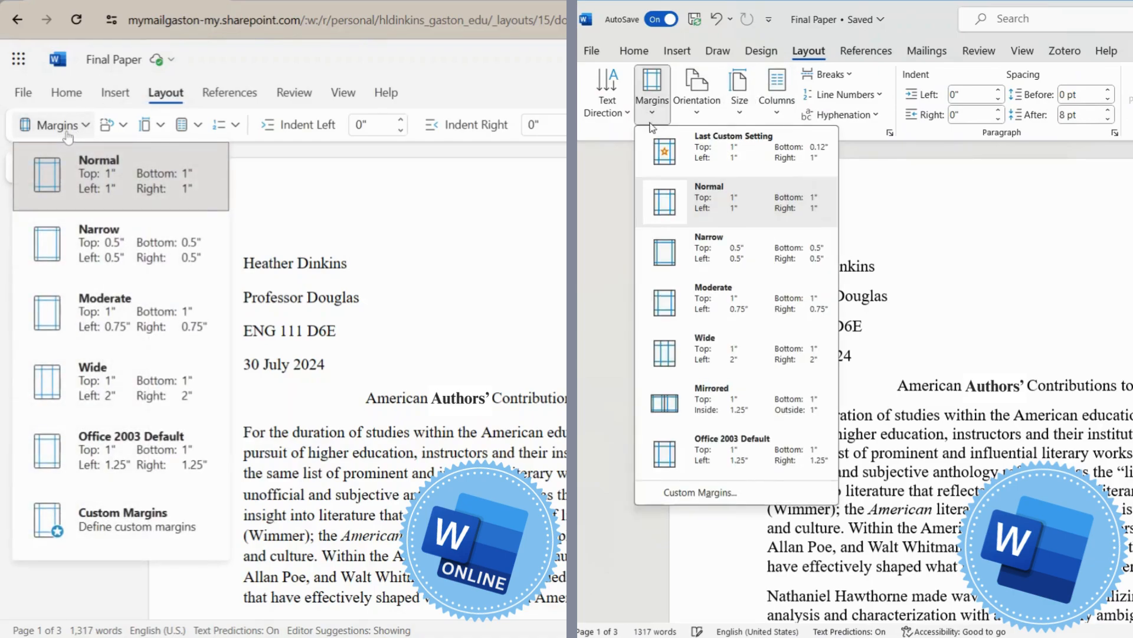
left_click(738, 209)
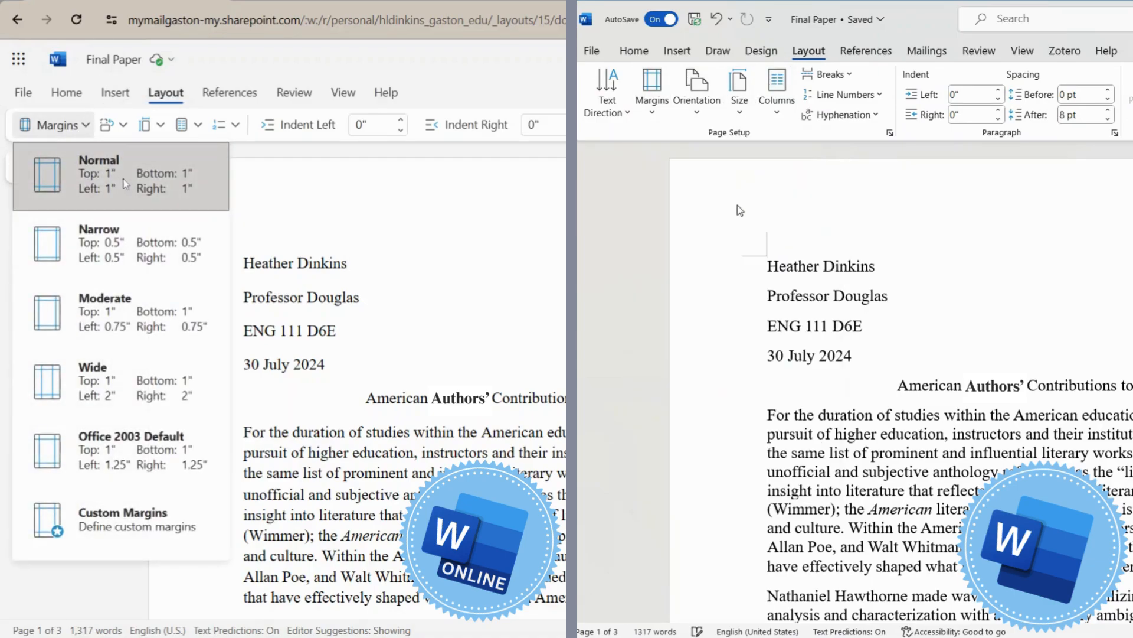
left_click(125, 183)
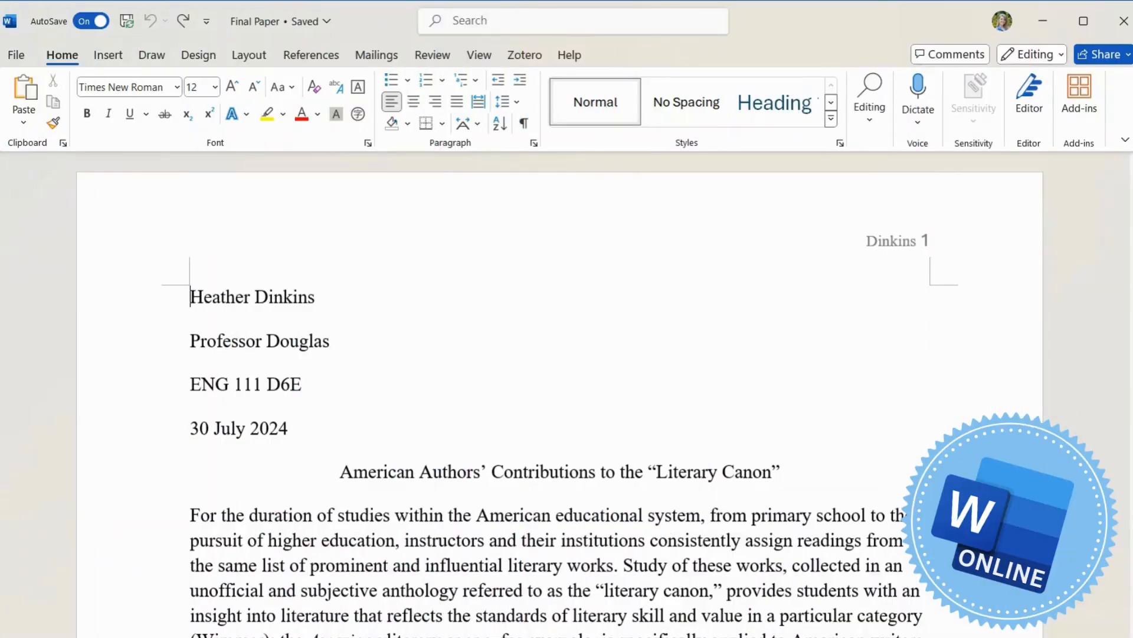
Step: In desktop Word, indent the first line of the first two body paragraphs and of the paragraph beginning "Edgar Allan Poe"
left_click(186, 513)
key("Tab")
scroll(189, 489, "down", 3)
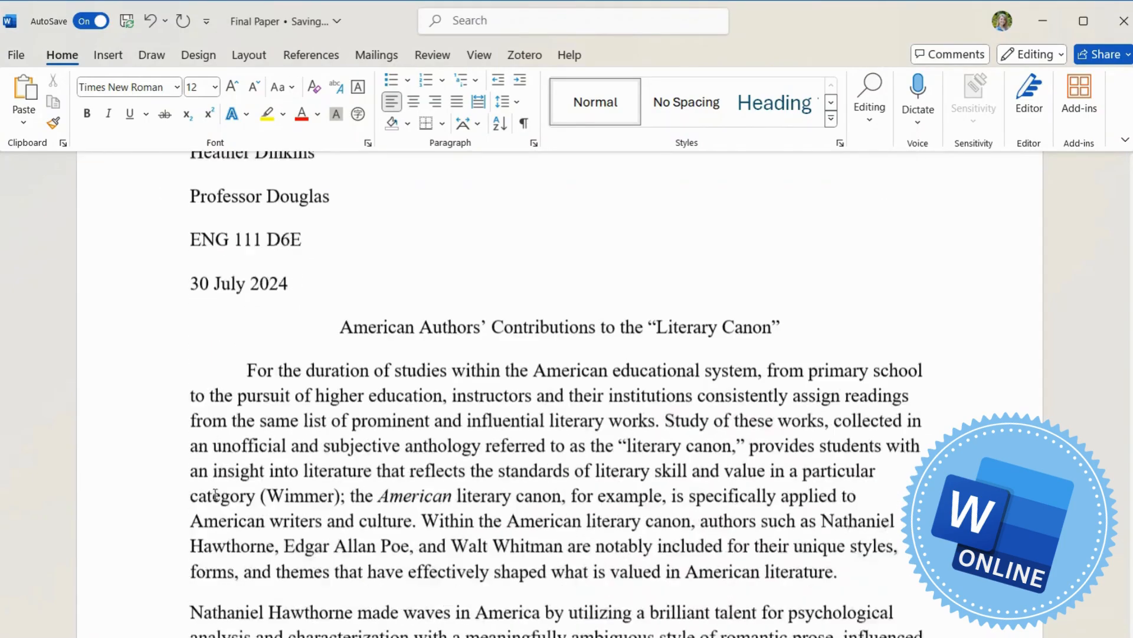
left_click(192, 526)
key("Tab")
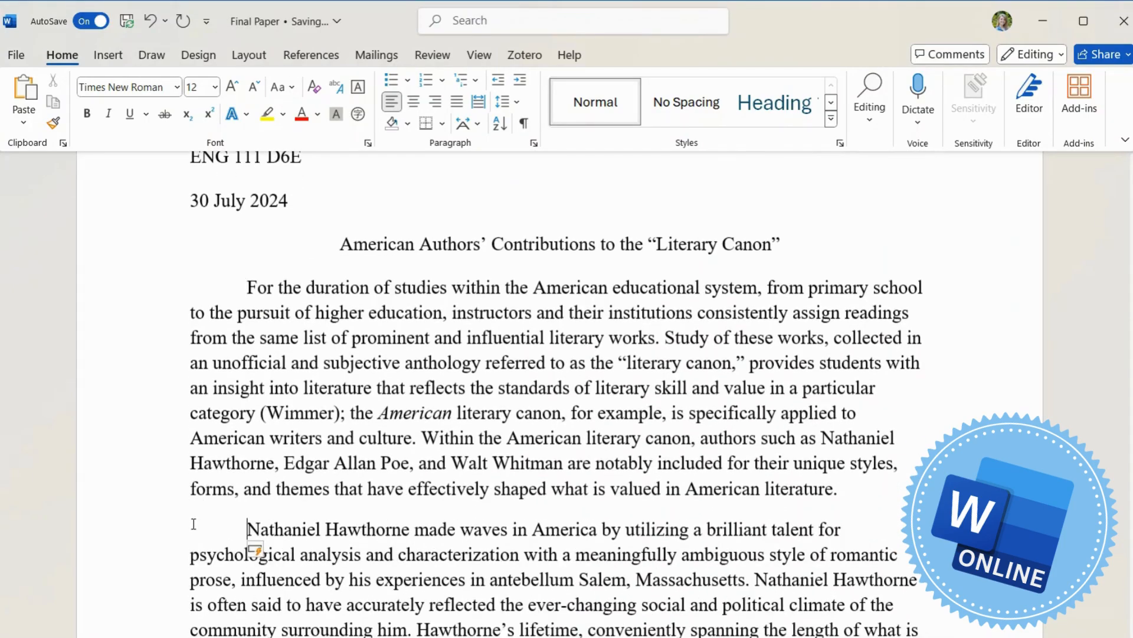
scroll(195, 526, "down", 2)
scroll(197, 521, "down", 10)
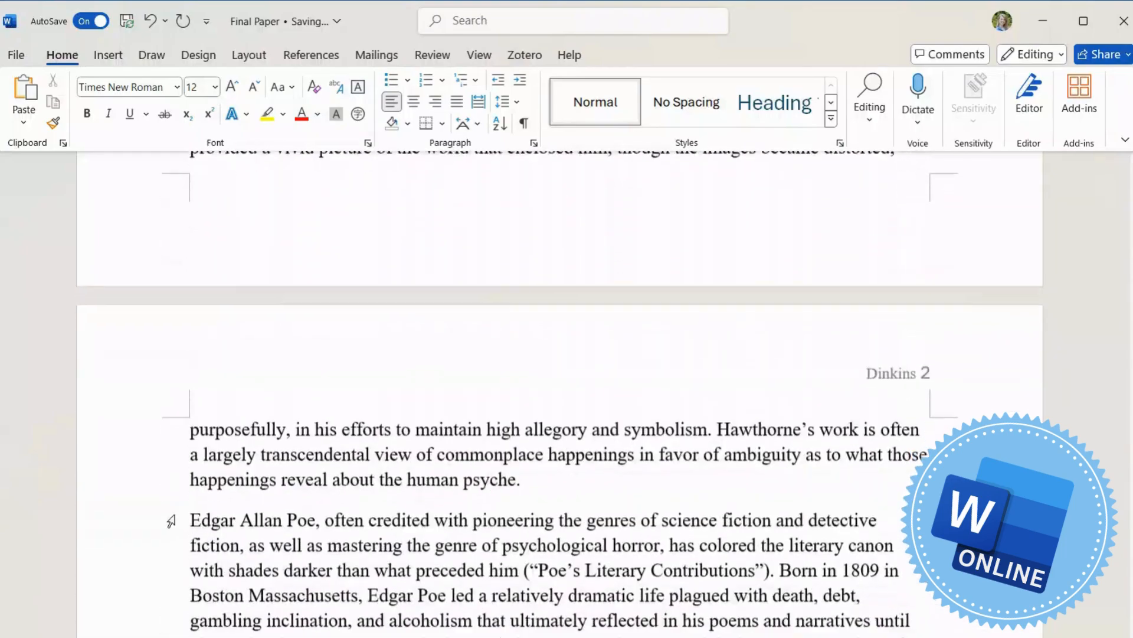
left_click(190, 520)
key("Tab")
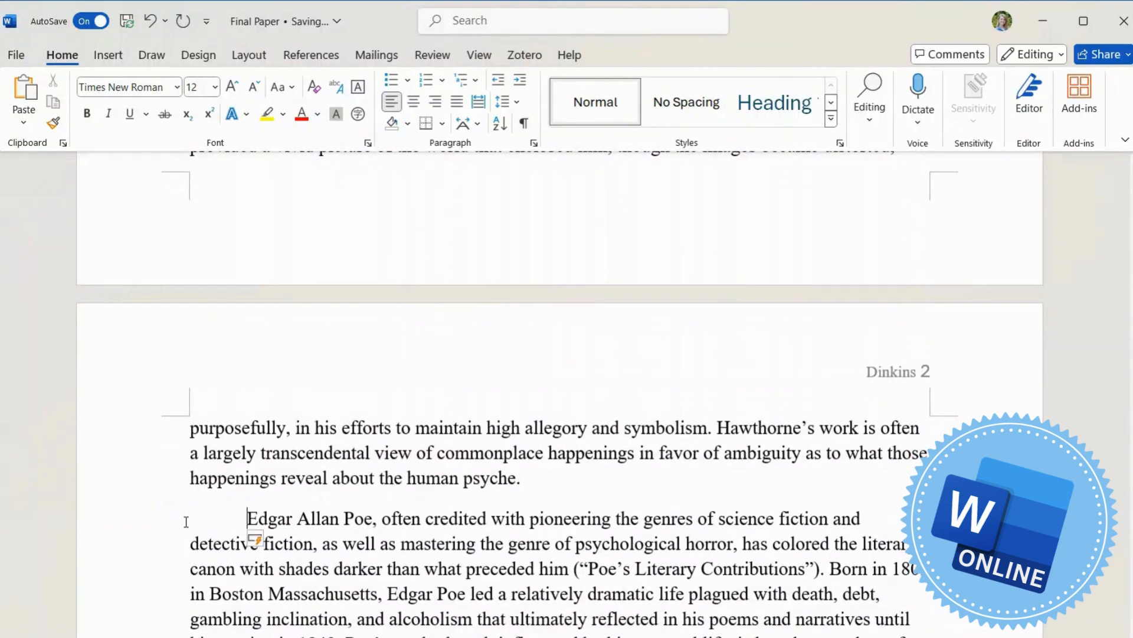
scroll(205, 522, "down", 7)
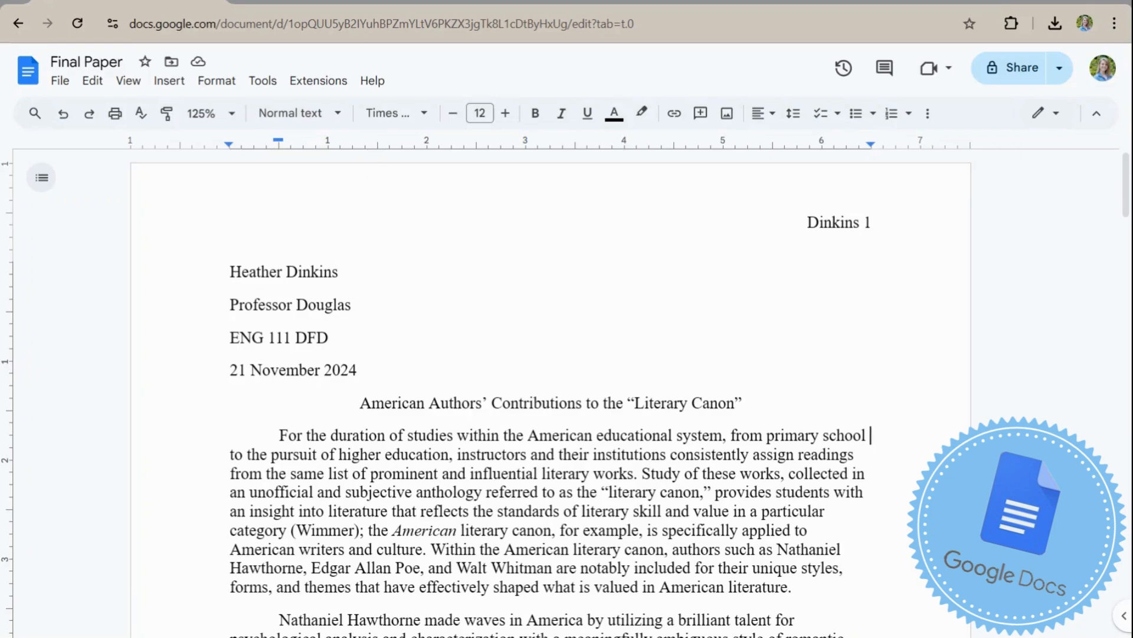
Step: In Google Docs, apply double line spacing to the entire paper
key("ctrl+a")
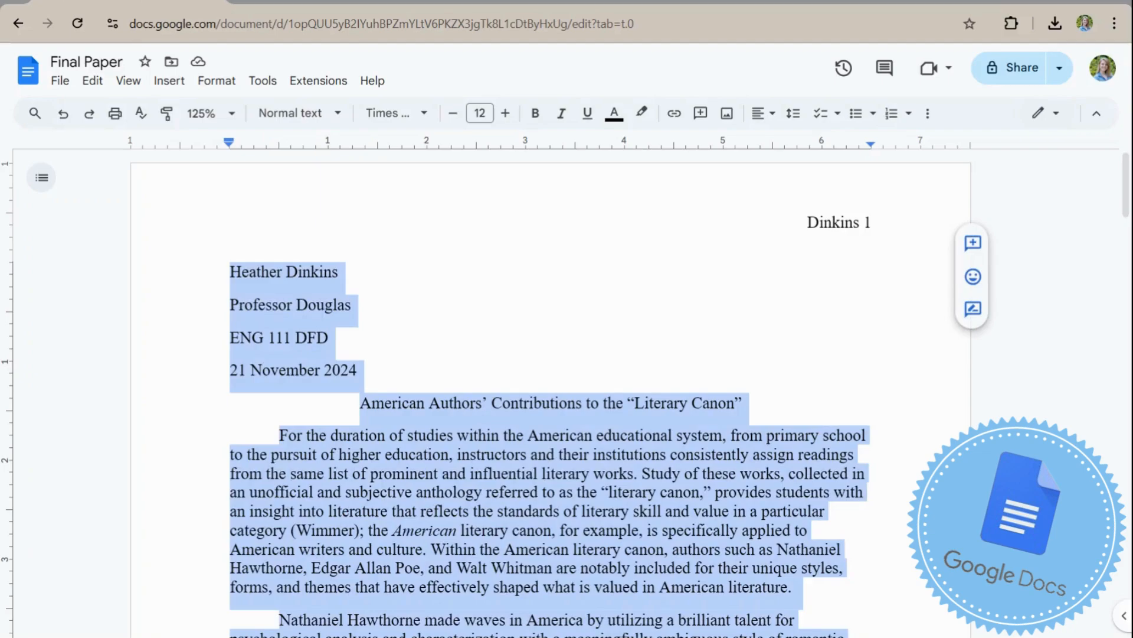
left_click(794, 113)
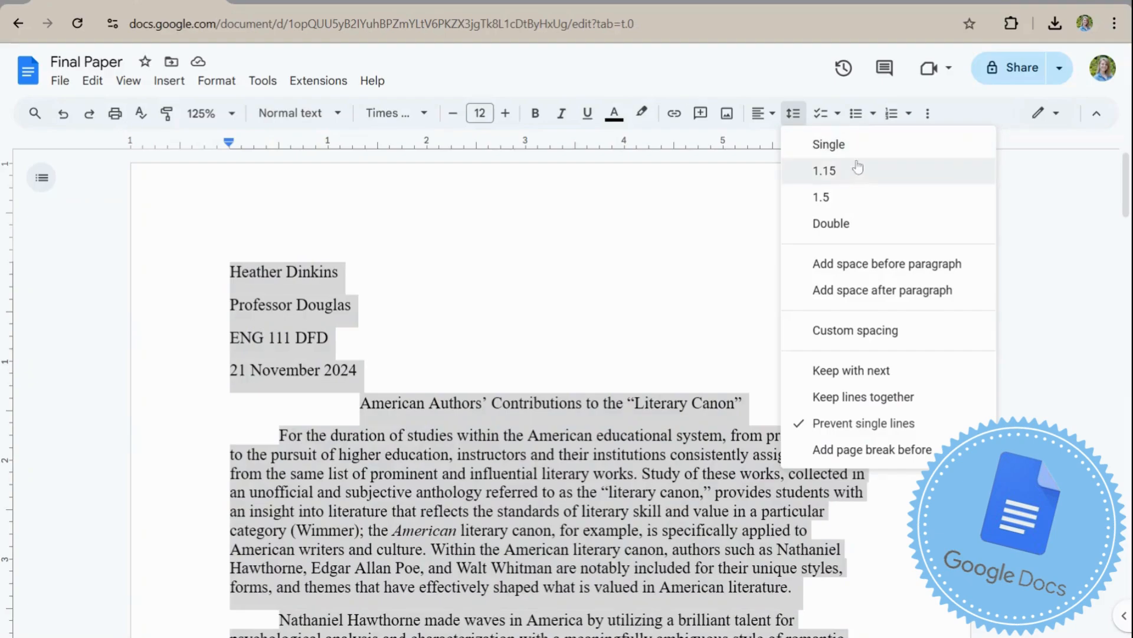
left_click(866, 224)
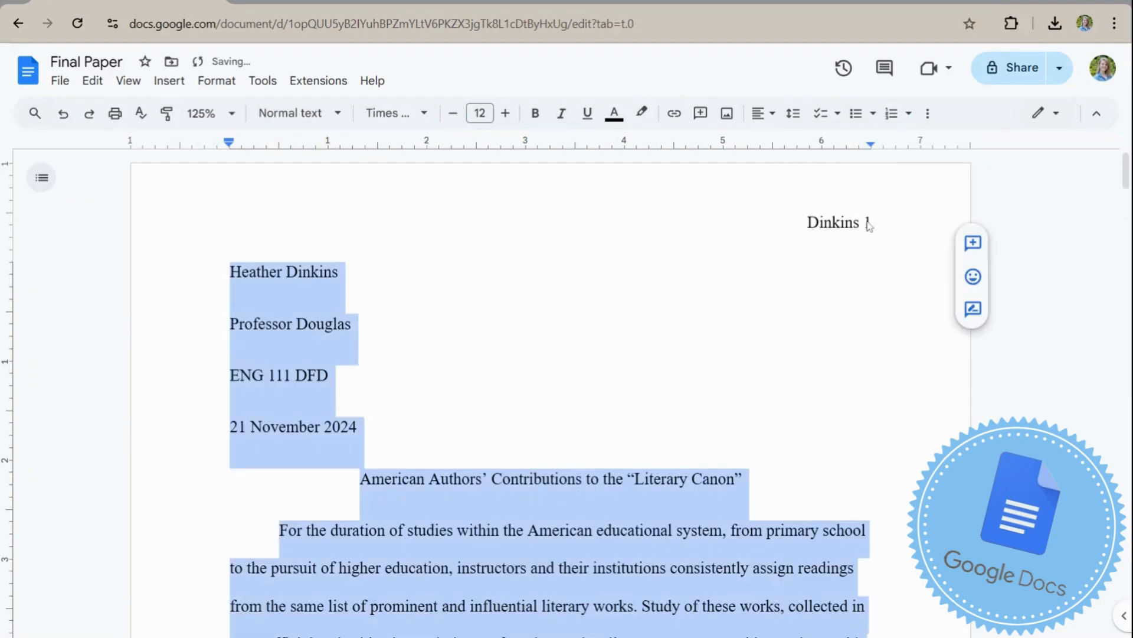
left_click(1000, 406)
scroll(1000, 417, "down", 7)
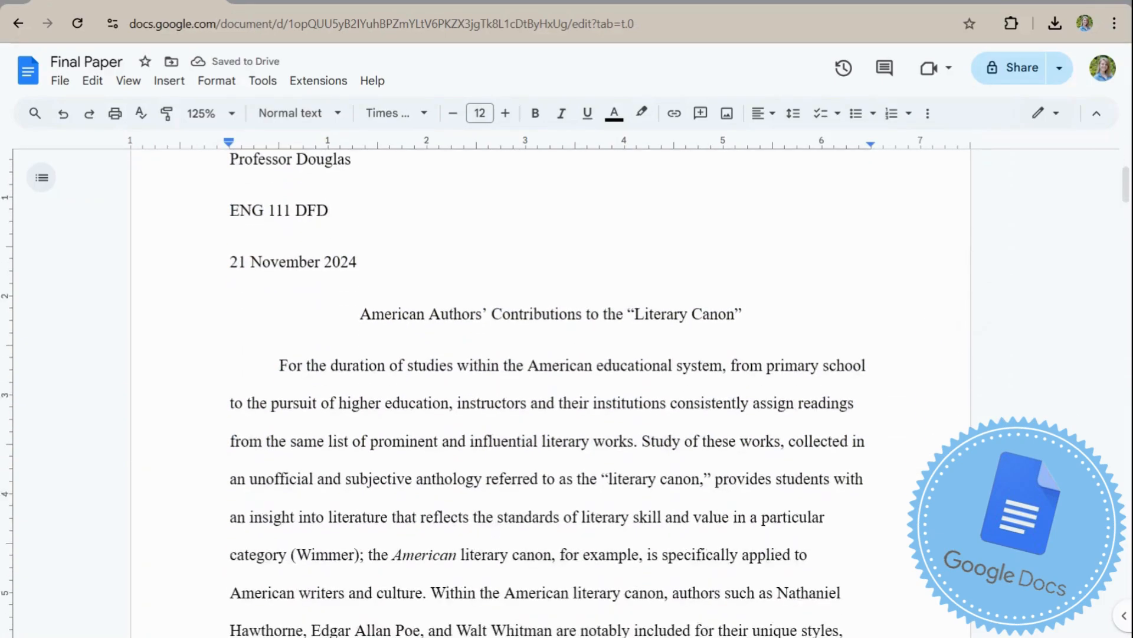
scroll(549, 390, "down", 4)
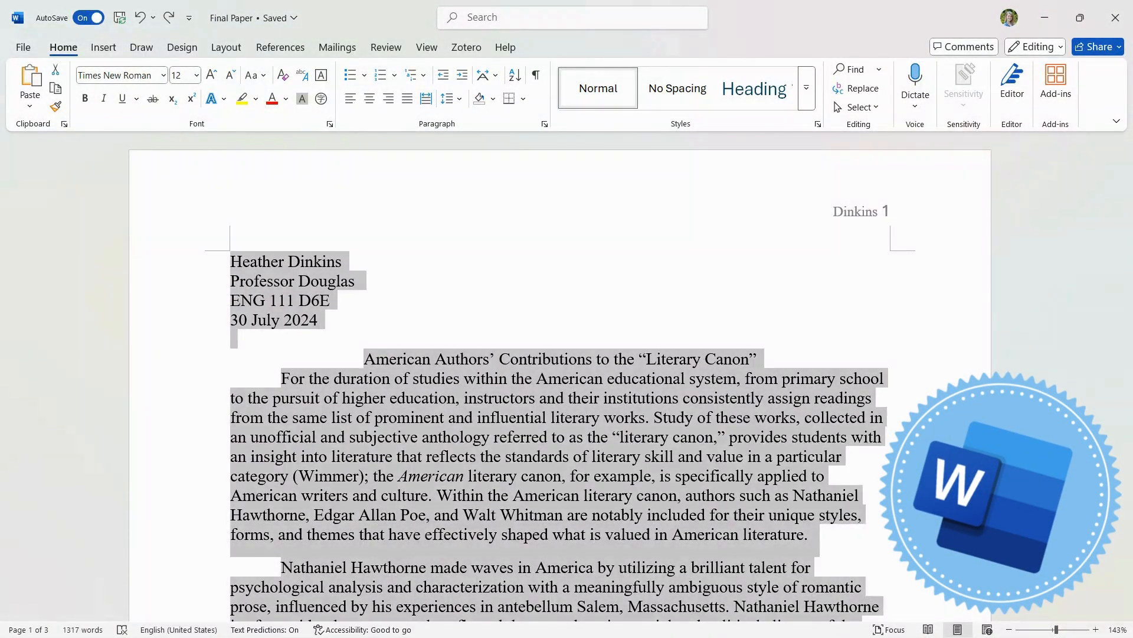
Step: In the desktop version of Word, set the line spacing of the whole document to 2.0
key("ctrl+a")
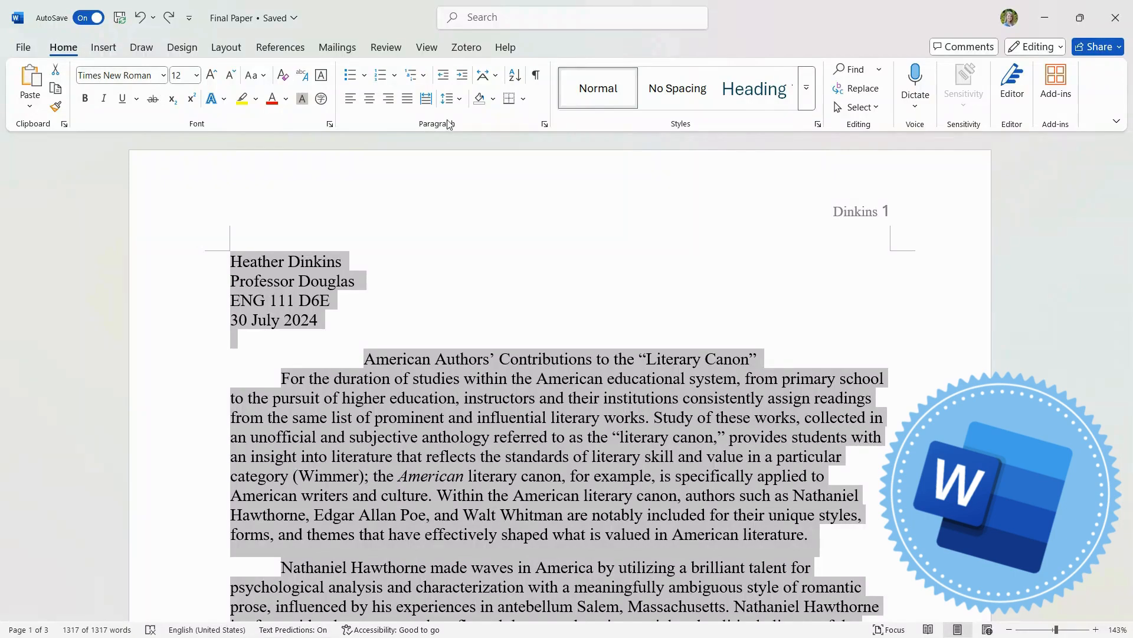
left_click(450, 99)
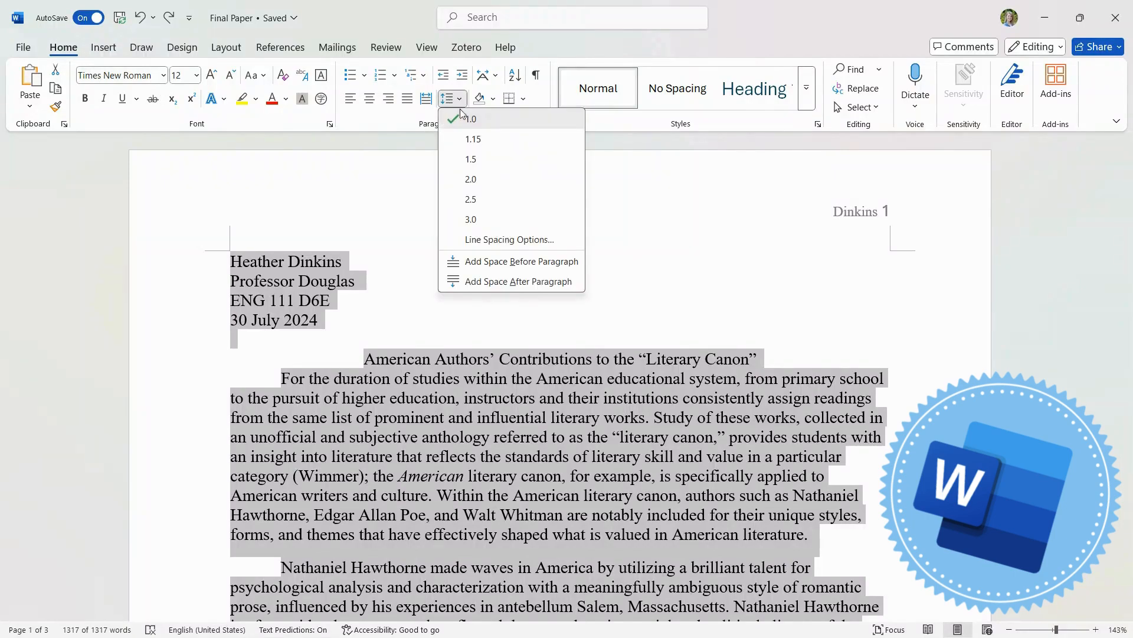
left_click(507, 175)
left_click(894, 329)
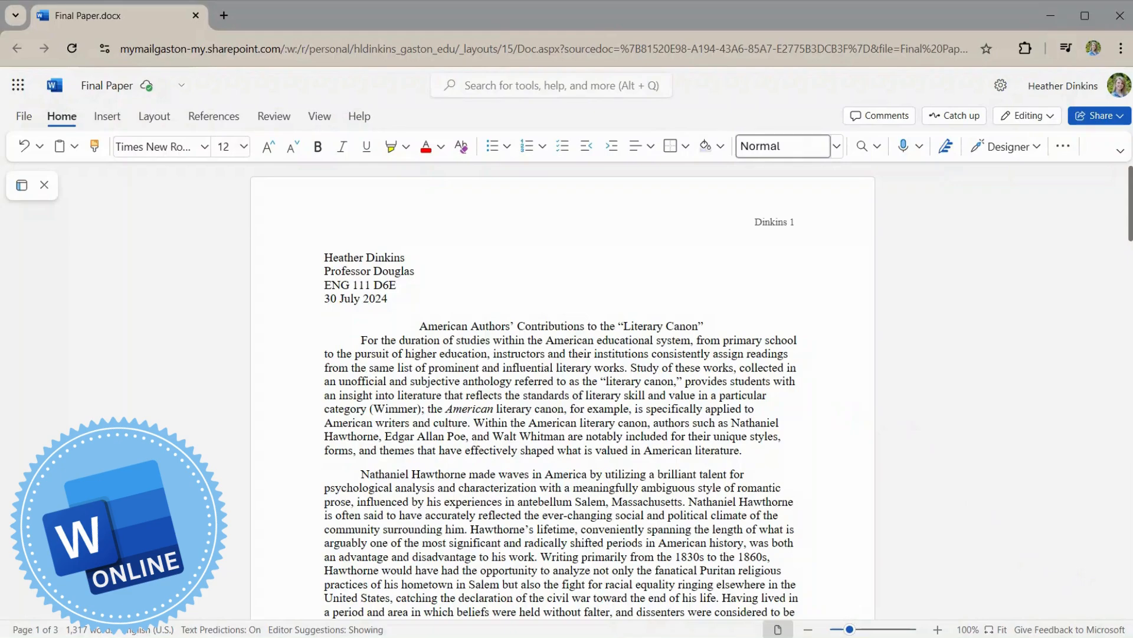
Step: In Word Online, set the line spacing of the whole document to 2
key("ctrl+a")
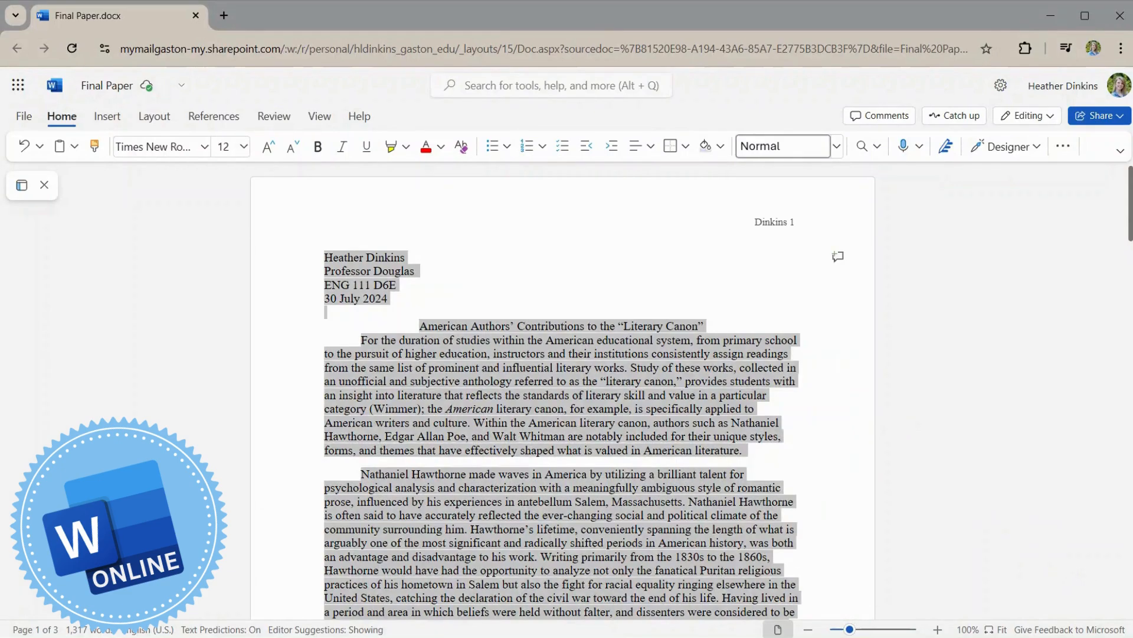
left_click(1063, 146)
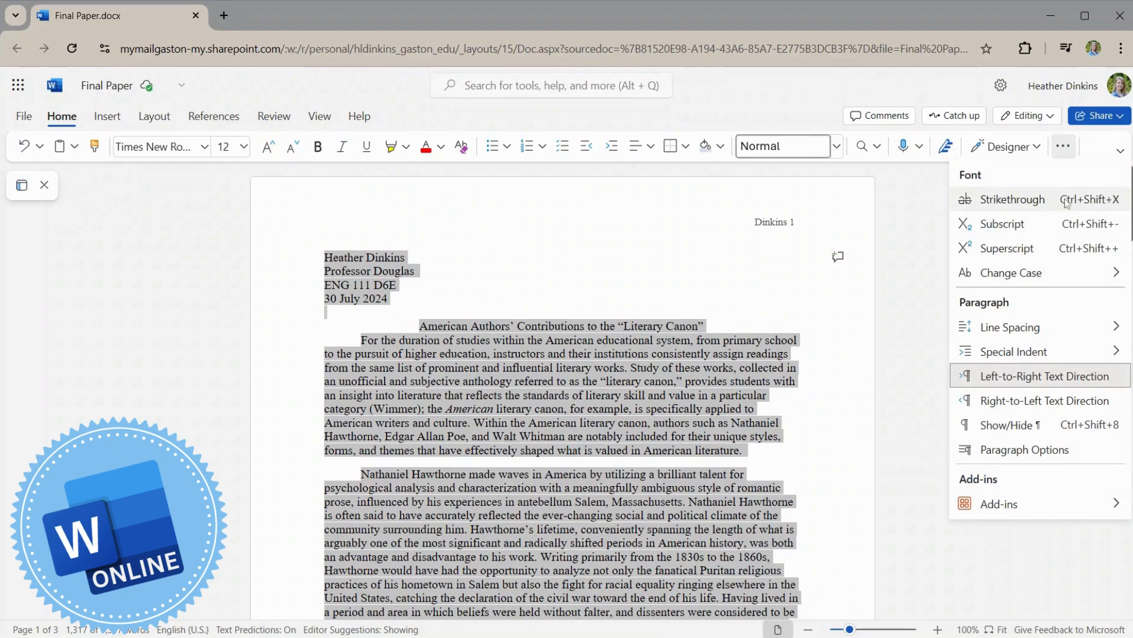
mouse_move(1054, 337)
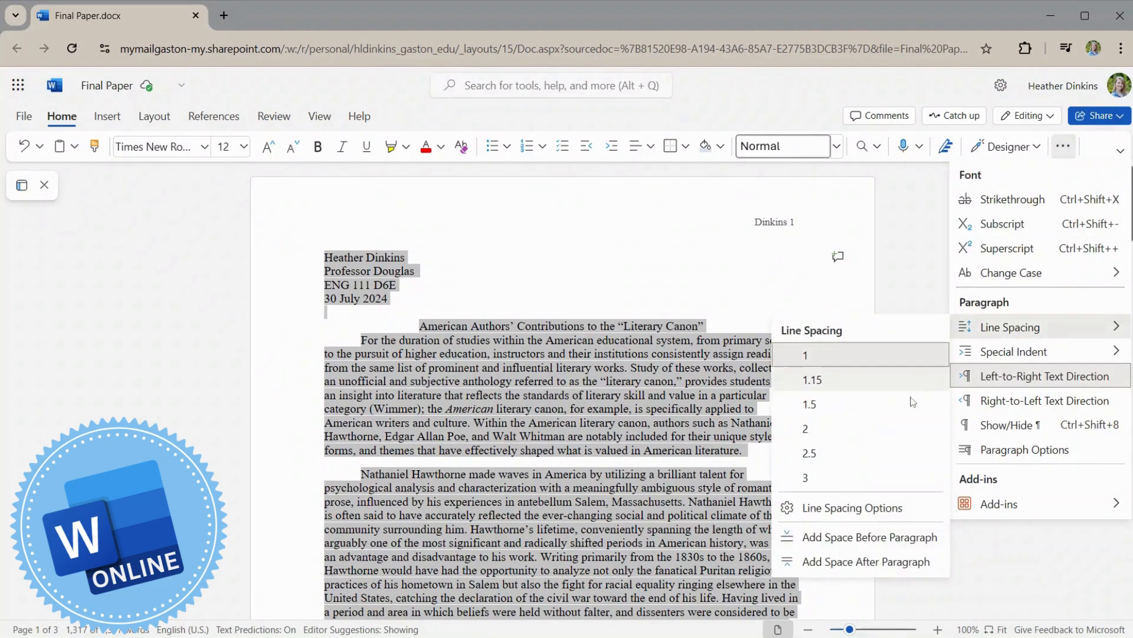
left_click(899, 430)
left_click(959, 466)
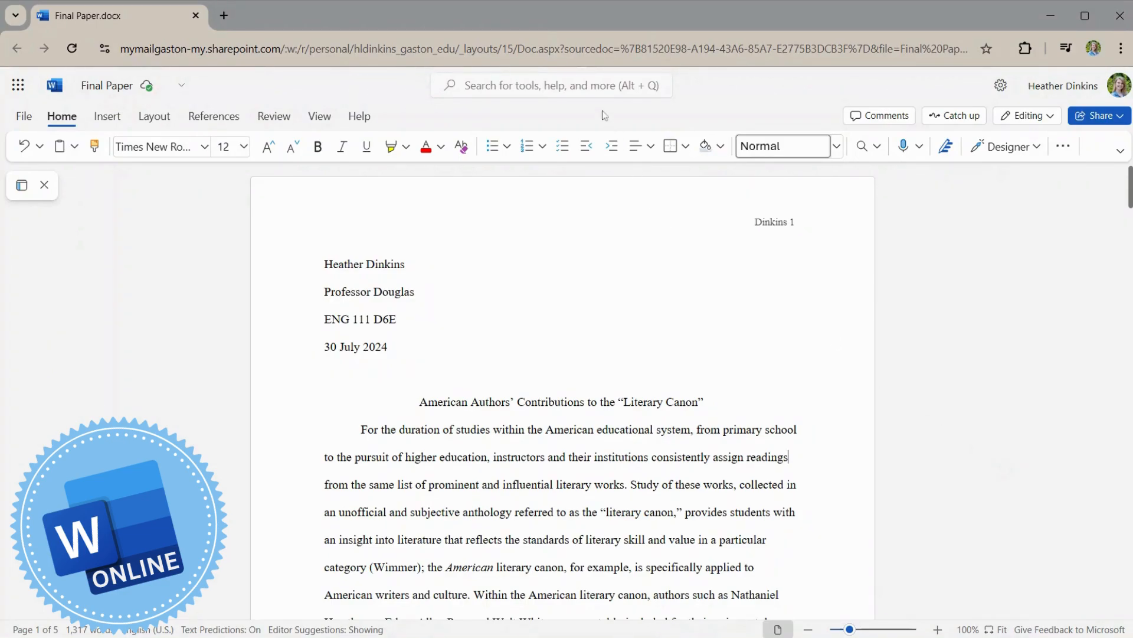
left_click(467, 85)
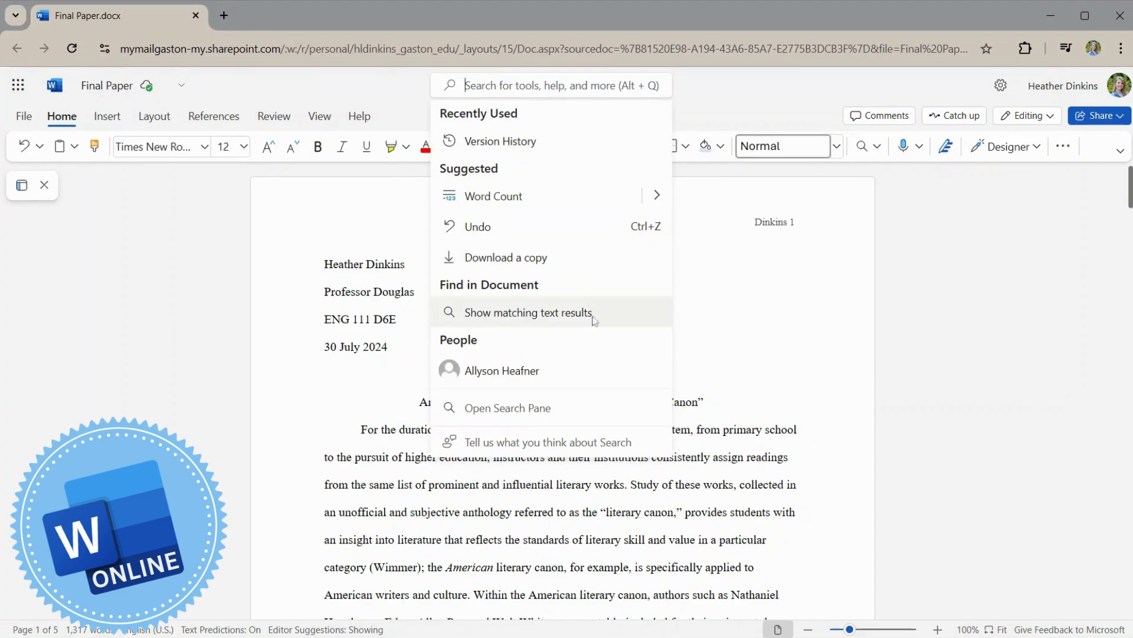
left_click(980, 341)
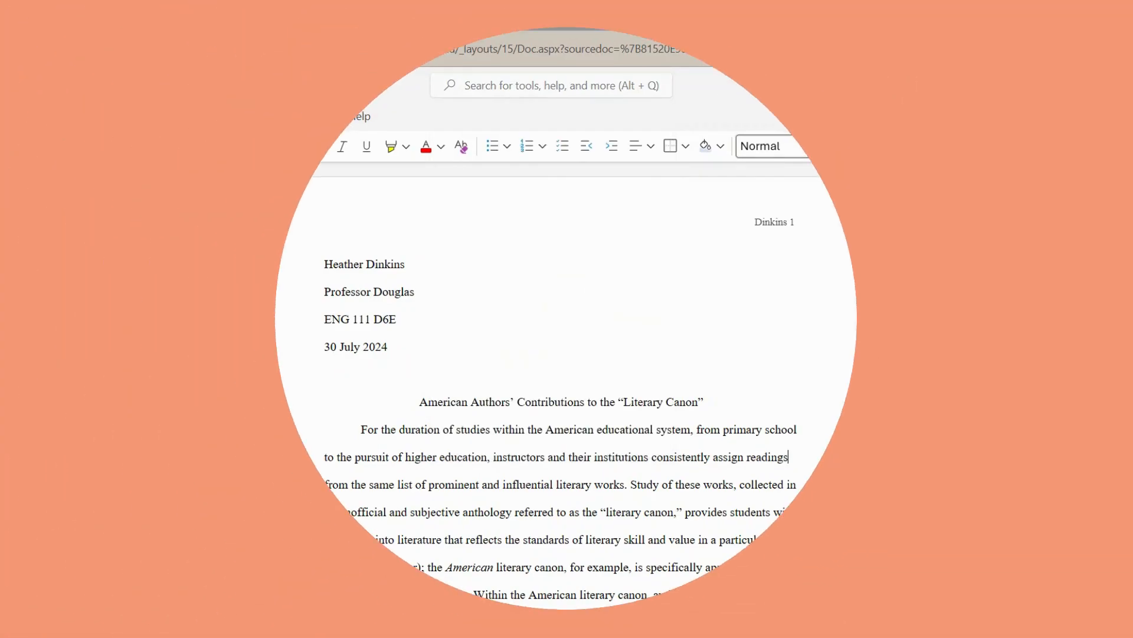